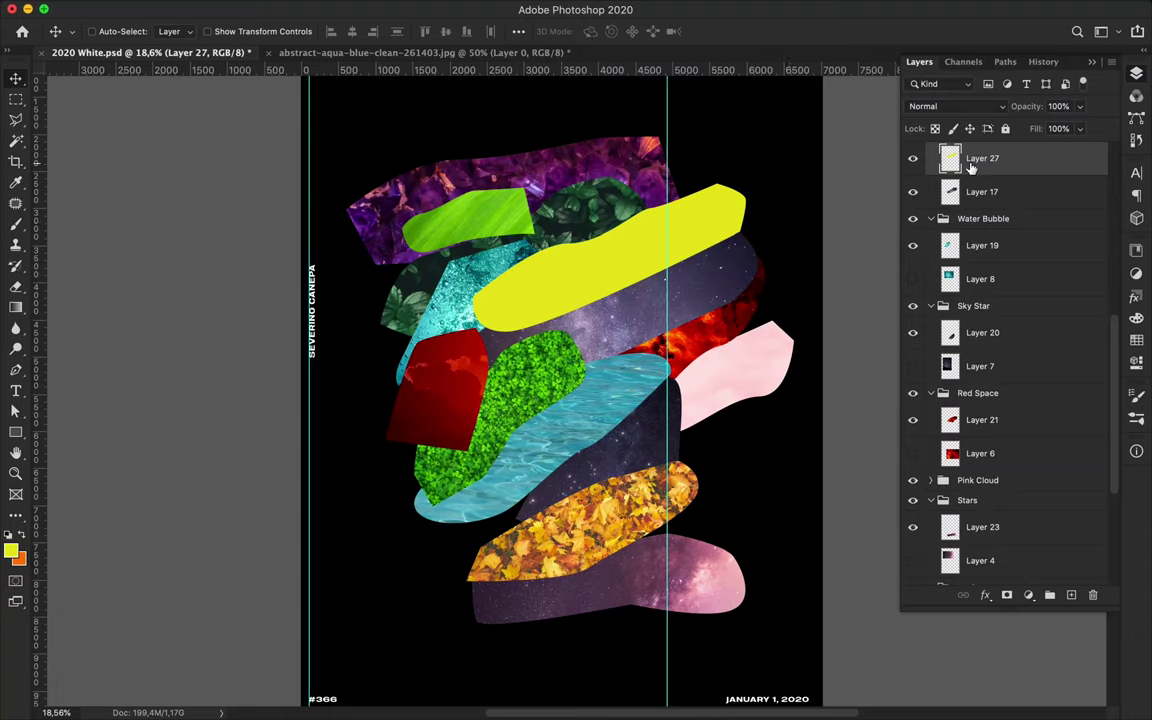
Send the yellow shape lower in the stack and move the red shape toward the top right
key(a)
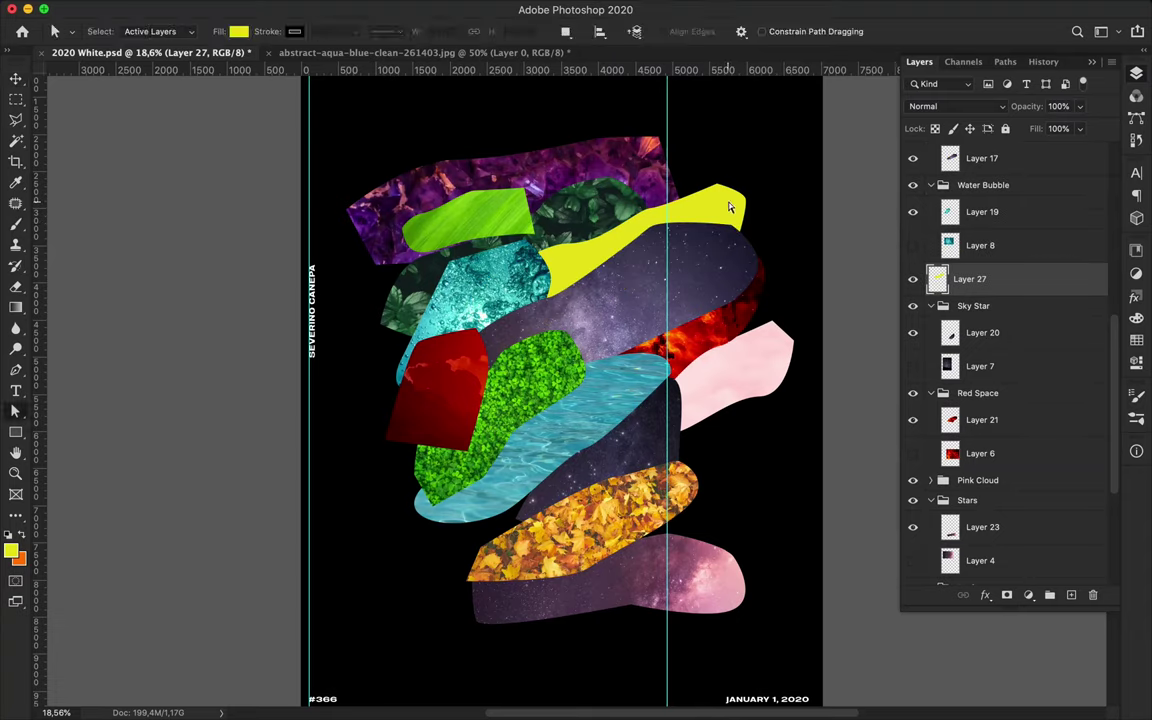
key(v)
drag(729, 207, 726, 202)
mouse_move(467, 380)
mouse_down()
mouse_move(562, 315)
mouse_move(697, 185)
mouse_up()
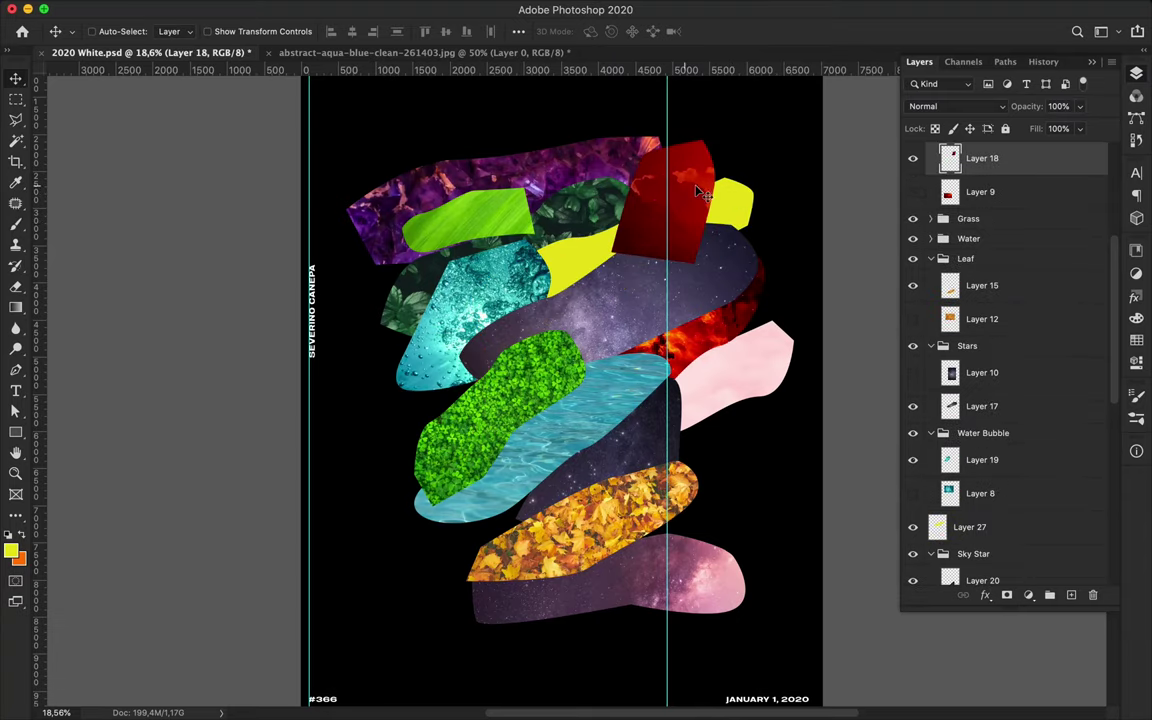
Move the Red Sky group below the yellow shape layer in the Layers panel
click(985, 224)
drag(985, 224, 1010, 410)
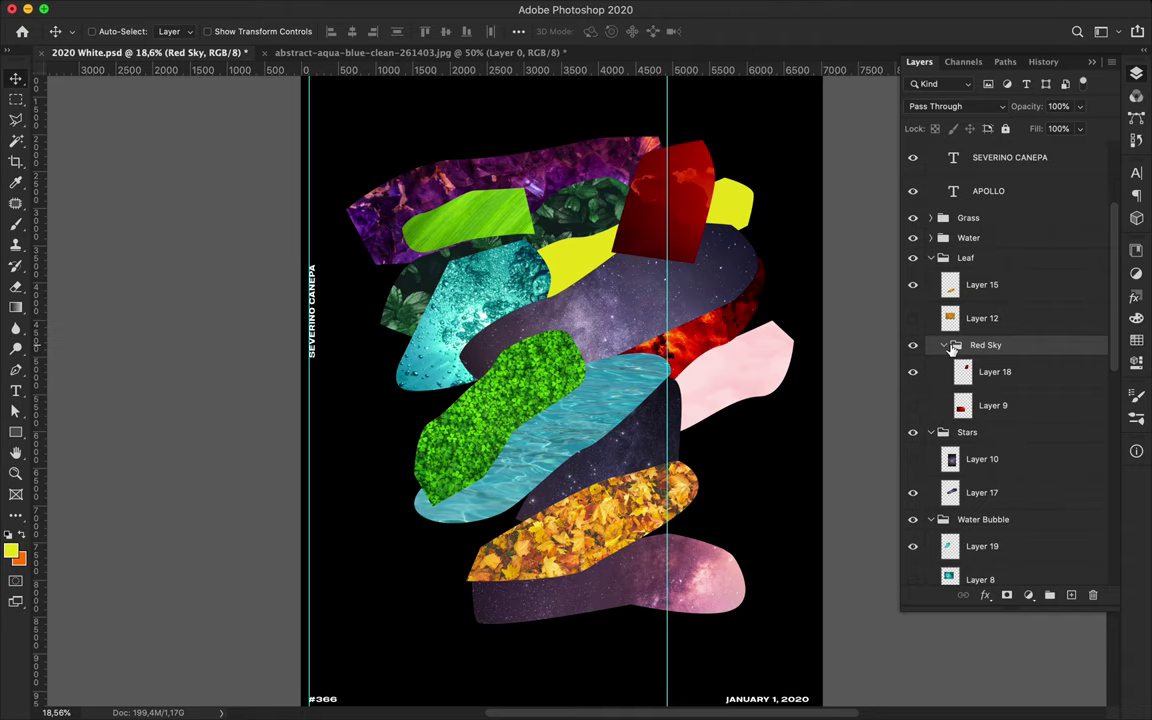
scroll(976, 348, down, 3)
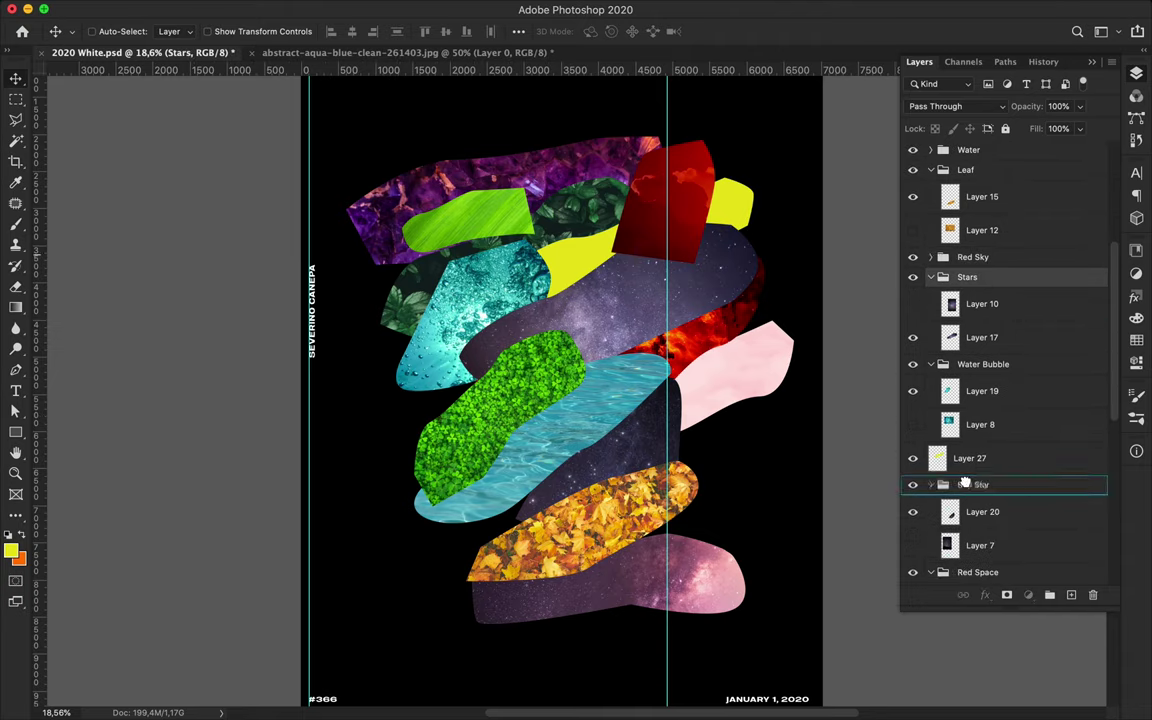
drag(973, 257, 975, 478)
Shift the red sky shape up and slightly right into the top right corner
click(703, 173)
drag(703, 173, 717, 151)
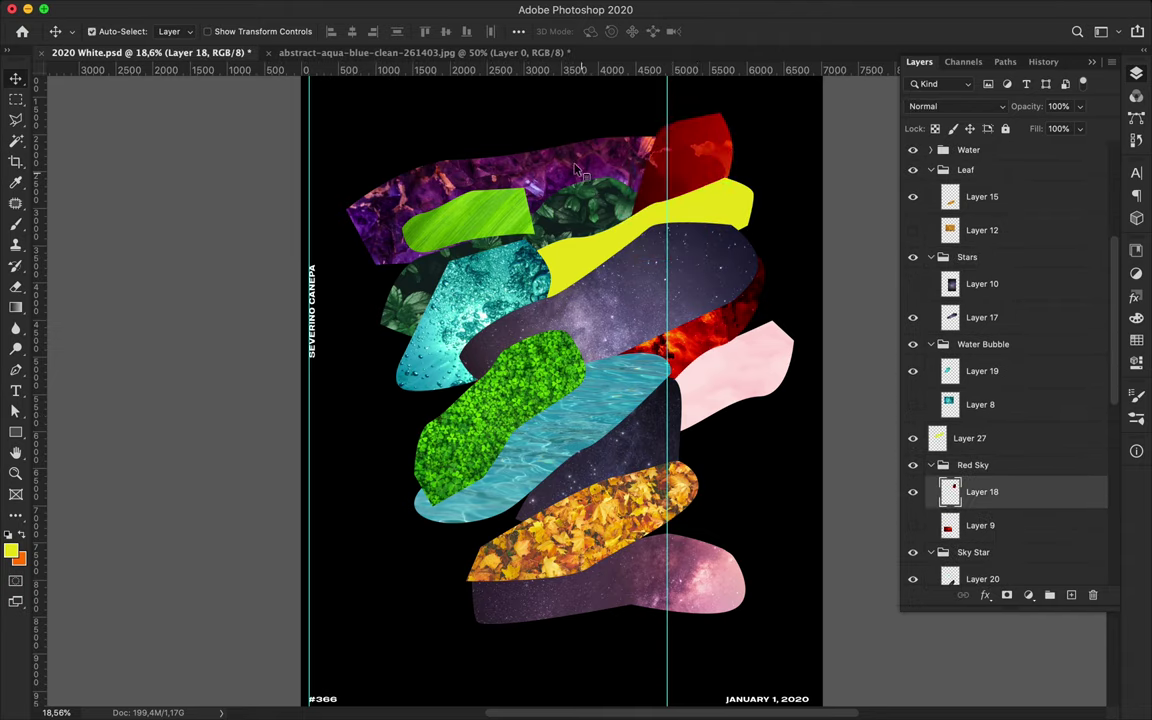
click(520, 285)
Select the Grass group and switch to the Pen tool
click(507, 336)
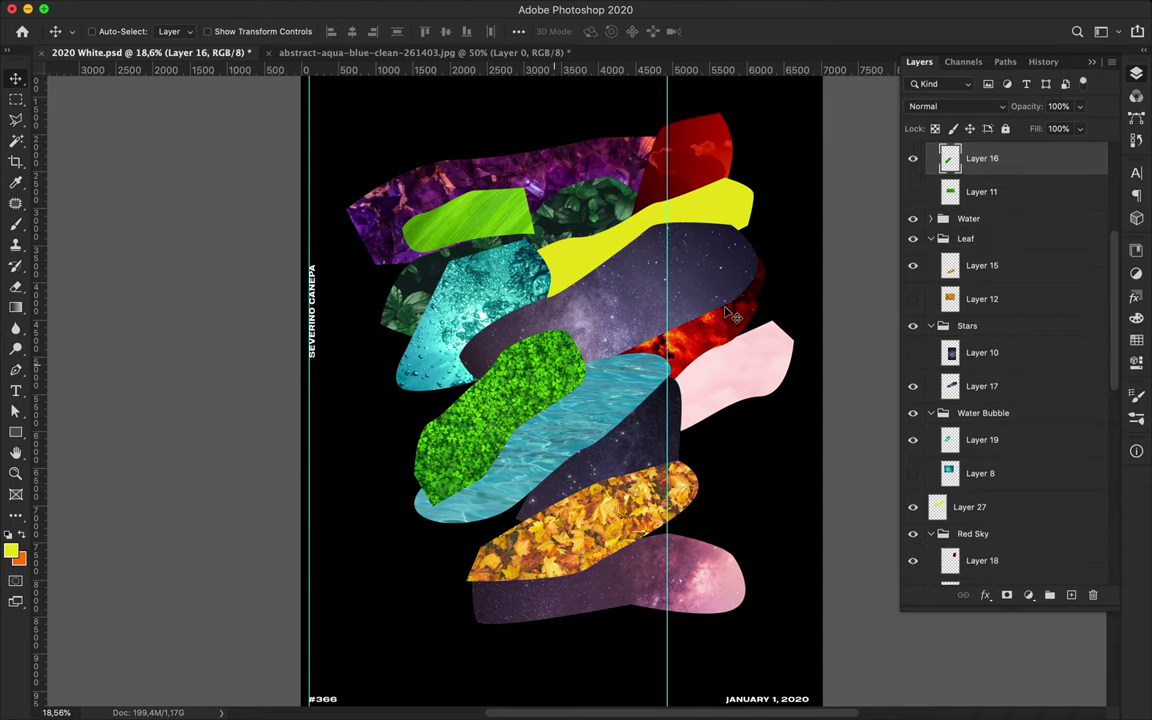
click(968, 200)
click(931, 205)
key(p)
click(115, 31)
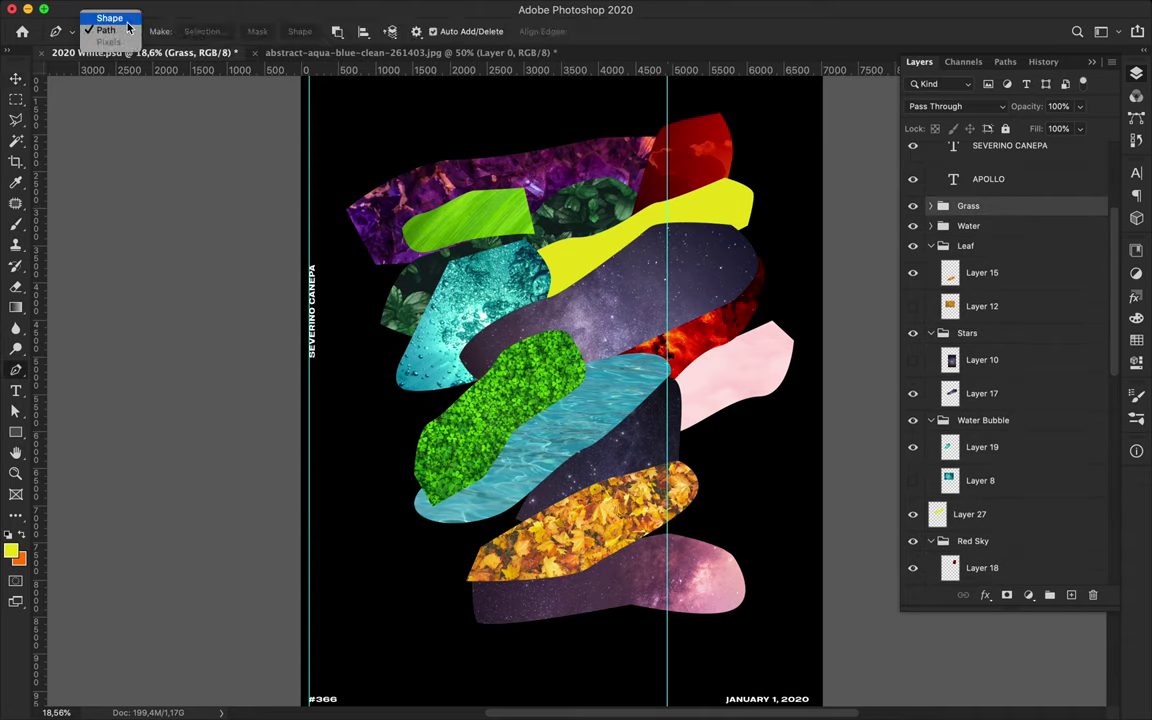
Draw a new organic shape on the poster's left side with the Pen in Shape mode
click(100, 15)
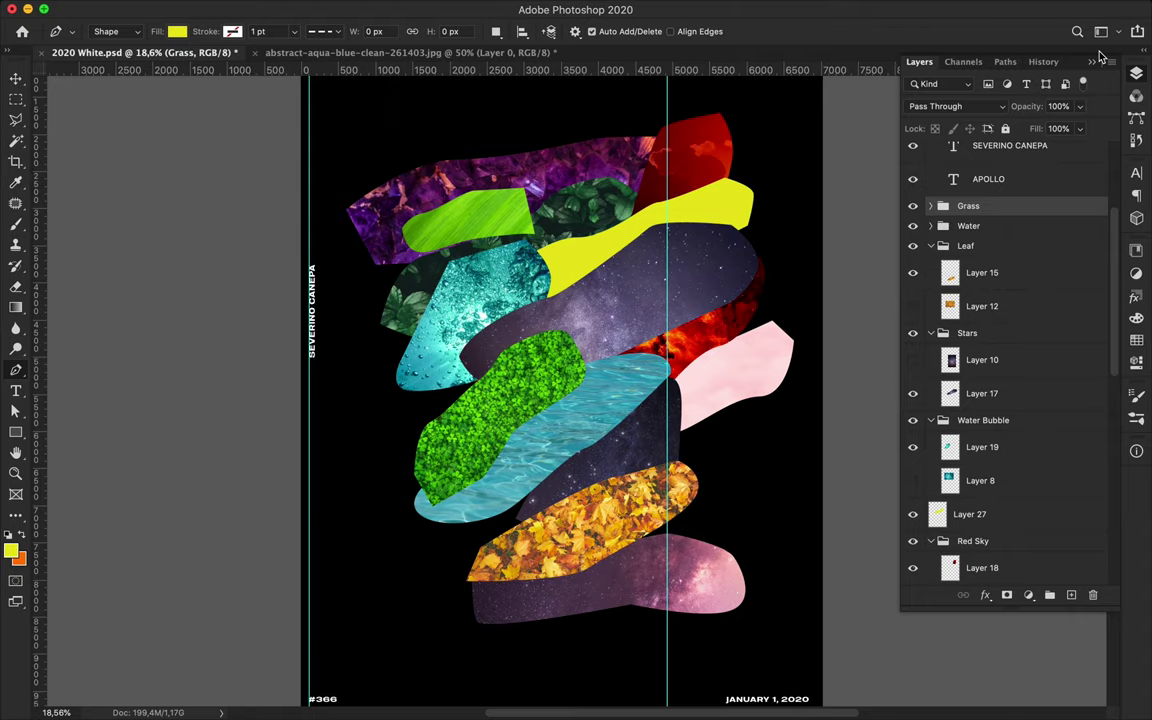
click(382, 346)
click(382, 405)
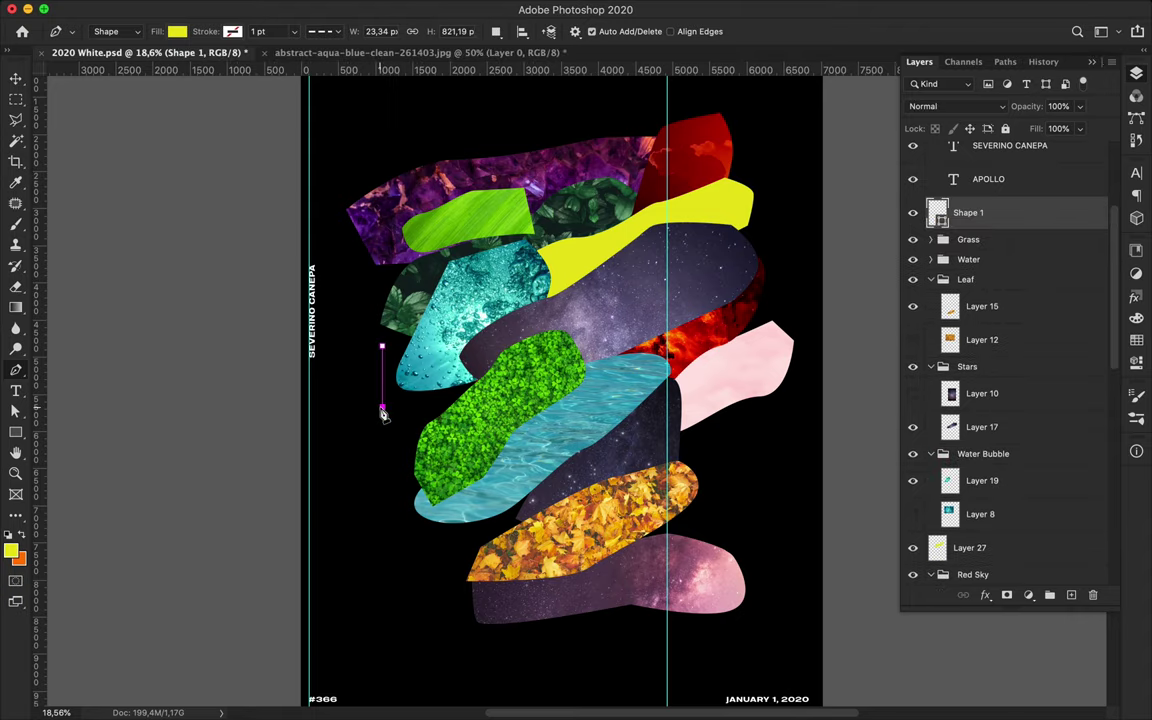
click(460, 381)
click(522, 333)
click(575, 293)
click(549, 285)
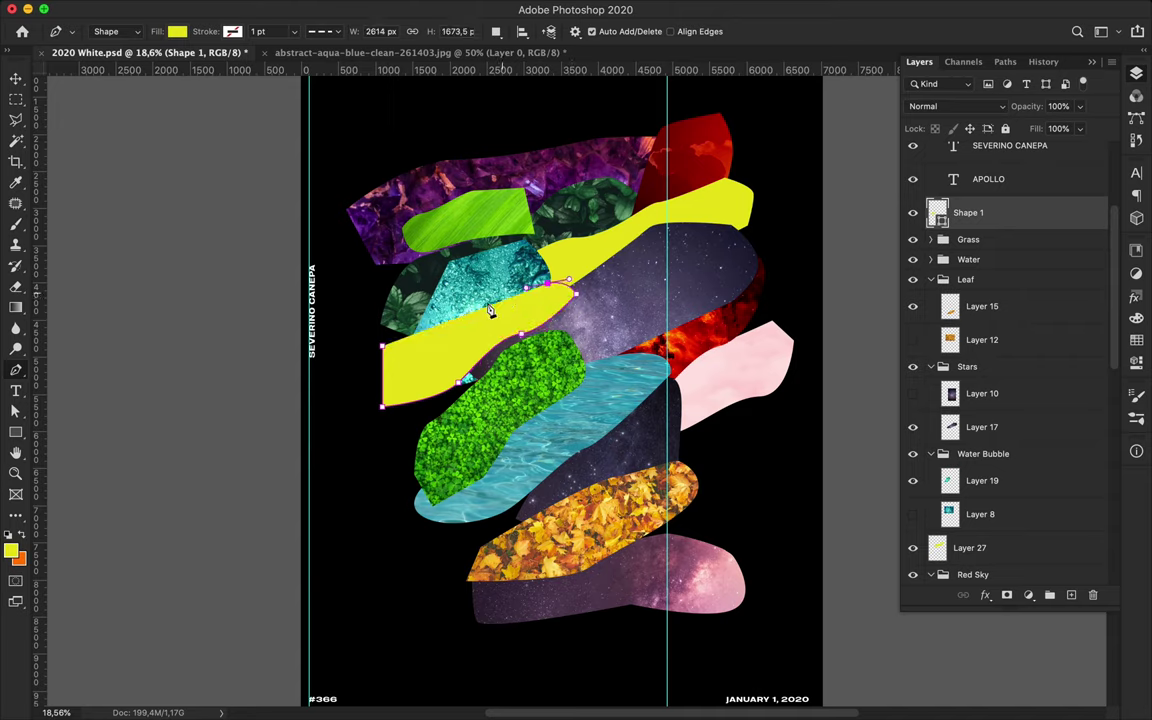
click(434, 345)
Give the new shape a crimson fill from the Fill swatches
key(a)
click(238, 31)
click(244, 231)
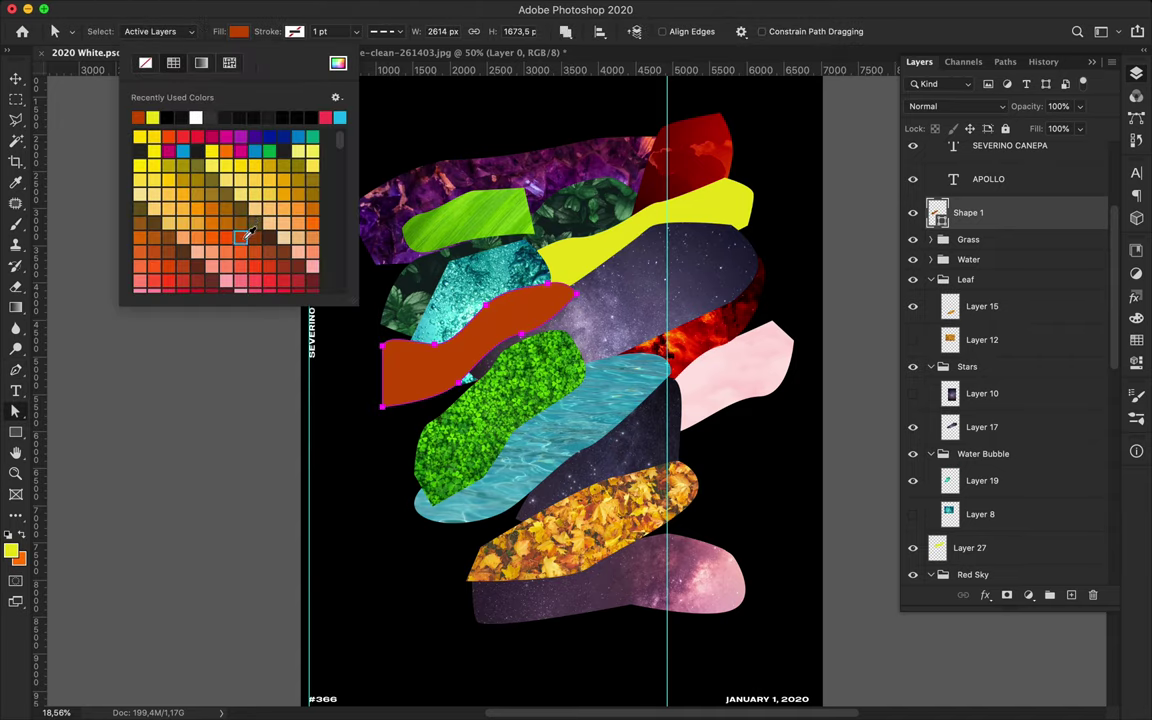
scroll(230, 220, down, 5)
click(211, 244)
scroll(240, 240, up, 5)
scroll(240, 230, up, 3)
click(216, 143)
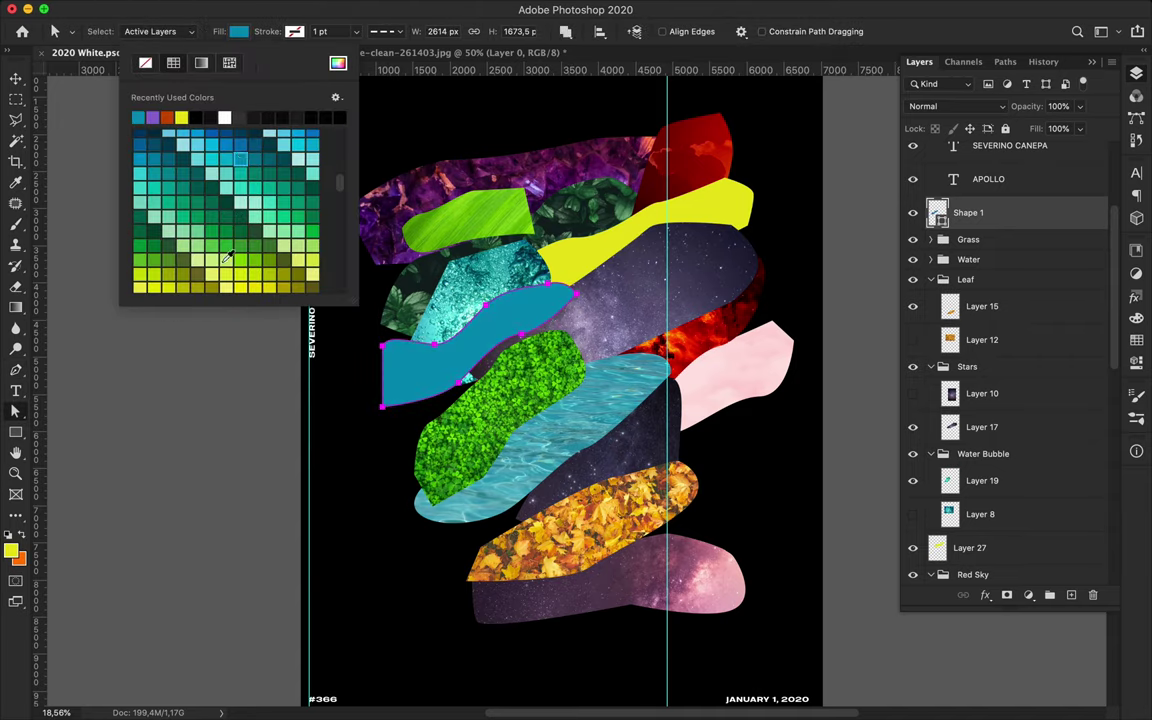
click(205, 230)
scroll(205, 230, up, 3)
scroll(215, 195, up, 2)
click(212, 191)
key(v)
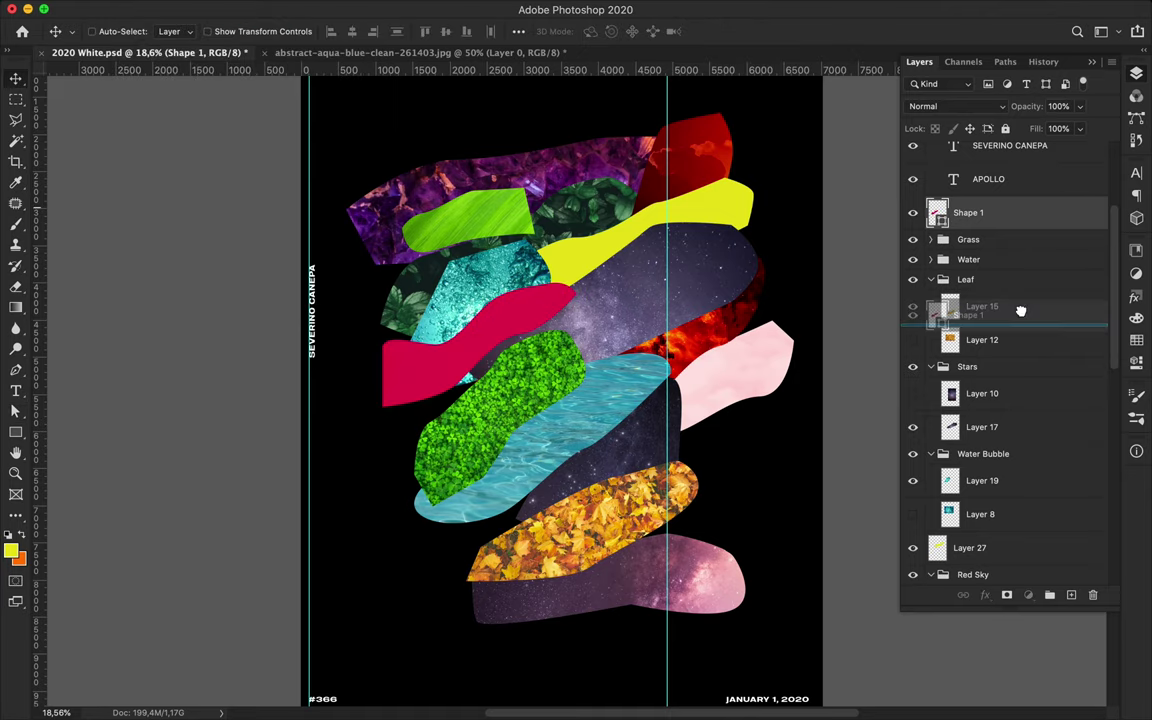
Move Shape 1 down below Stars and raise the Sky Star group under Grass
drag(968, 212, 990, 265)
mouse_move(968, 252)
mouse_down()
mouse_move(1001, 415)
mouse_move(995, 438)
mouse_up()
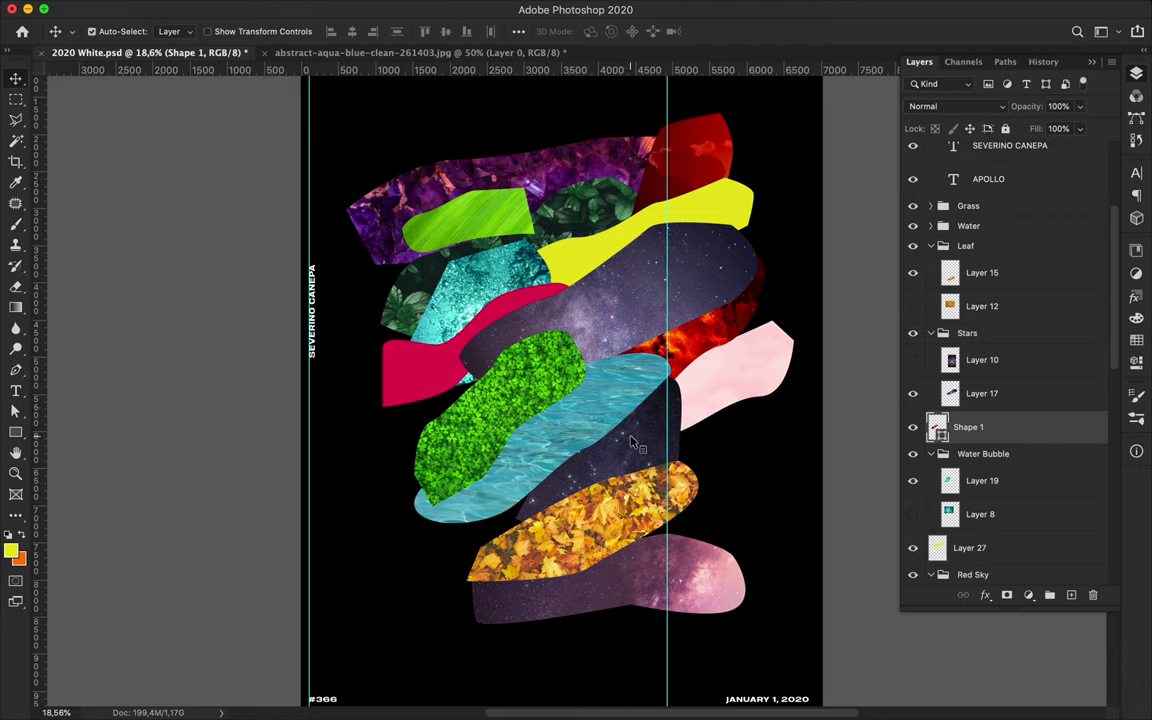
drag(632, 443, 648, 428)
mouse_move(931, 541)
mouse_down()
mouse_move(960, 448)
mouse_move(968, 330)
mouse_move(950, 202)
mouse_move(968, 250)
mouse_move(965, 215)
mouse_up()
click(982, 292)
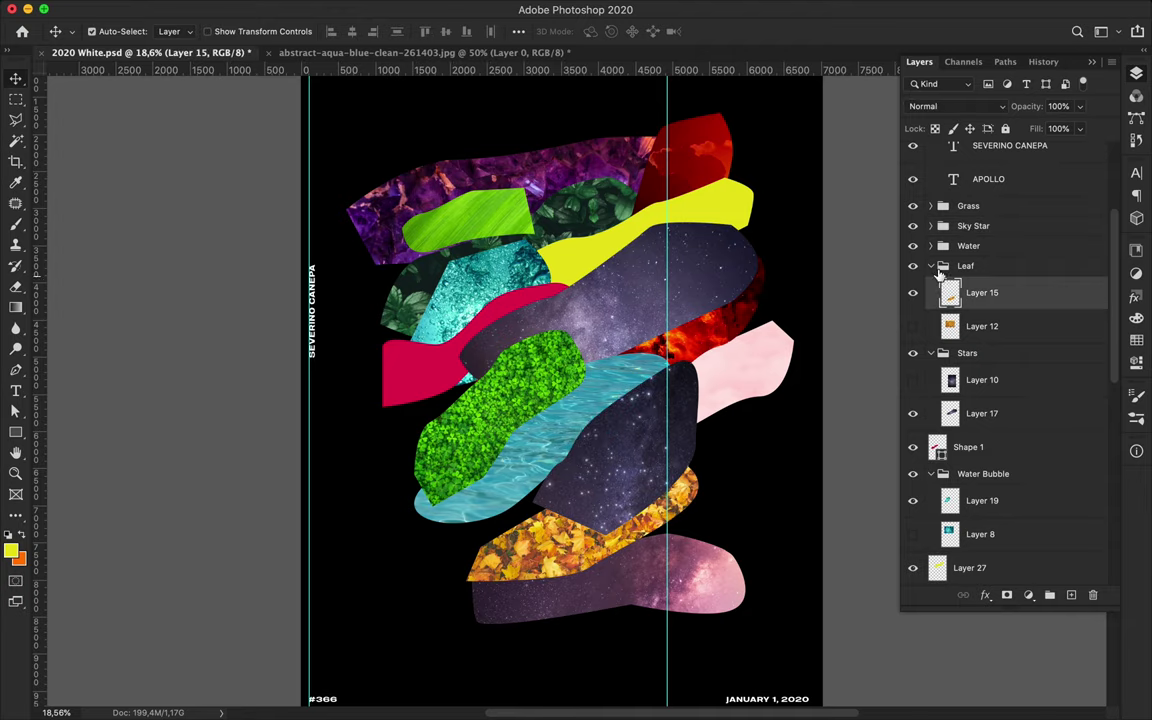
Move the Leaf group above Sky Star and raise the Stars group in the stack
click(931, 265)
click(965, 265)
drag(965, 265, 976, 212)
scroll(1000, 400, down, 5)
mouse_move(935, 540)
mouse_down()
mouse_move(960, 221)
mouse_move(983, 346)
mouse_move(975, 216)
mouse_move(985, 231)
mouse_move(961, 162)
mouse_up()
click(455, 541)
scroll(455, 541, down, 3)
scroll(455, 541, up, 2)
Draw a large seven-point shape across the lower poster with the Pen
key(p)
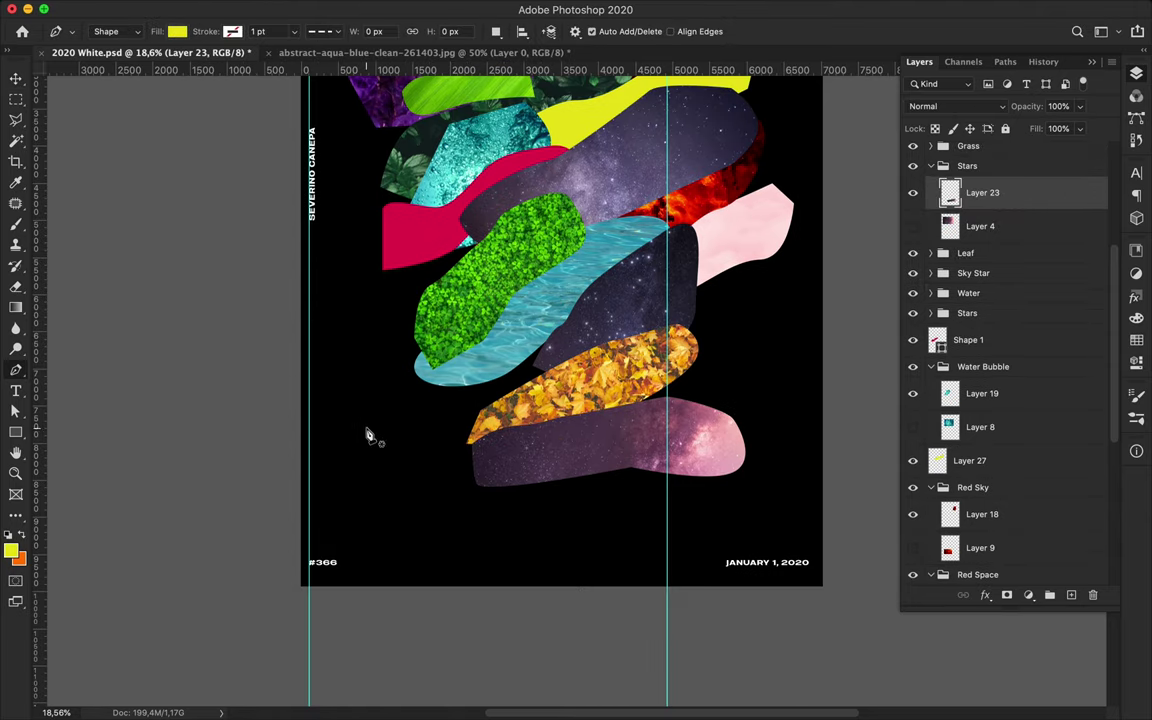
click(368, 420)
click(368, 509)
click(510, 509)
click(611, 488)
click(720, 461)
click(720, 335)
click(563, 288)
click(368, 420)
Fill Shape 2 red, place it just above the background, and nudge the leaves shape left
key(a)
click(238, 31)
click(240, 190)
click(284, 216)
key(v)
drag(951, 193, 975, 545)
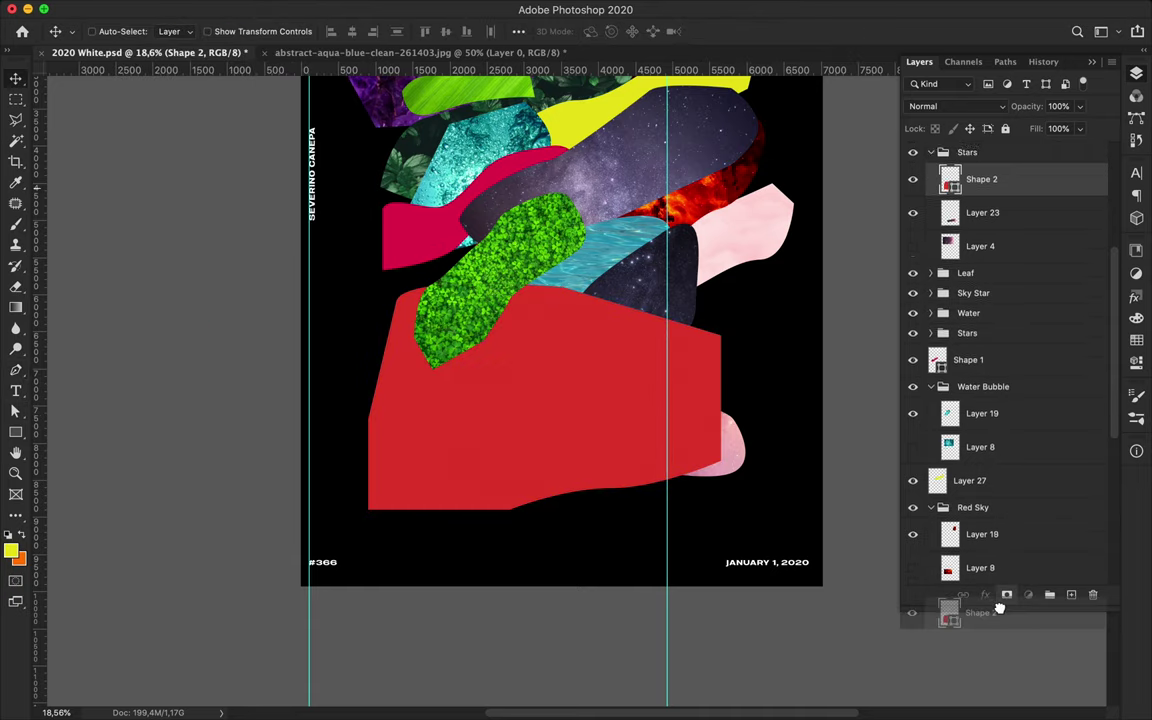
scroll(478, 349, up, 1)
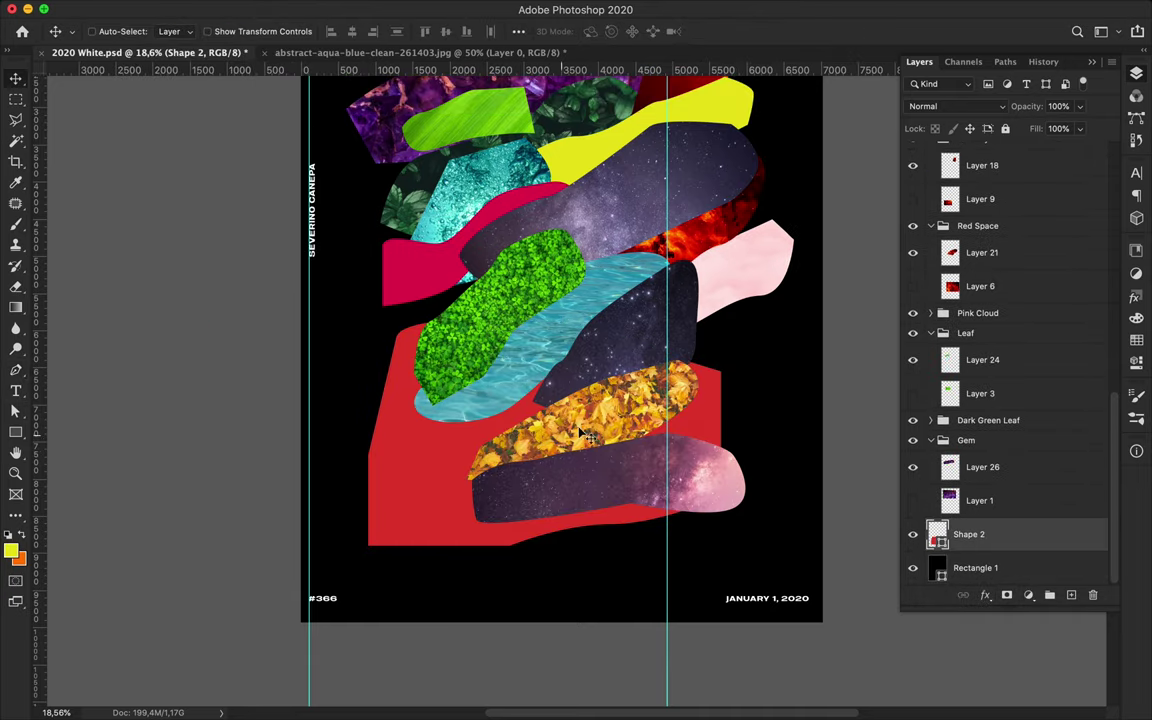
drag(545, 402, 515, 424)
scroll(584, 459, up, 3)
Duplicate the purple gem photo layer into the Layout group
click(684, 214)
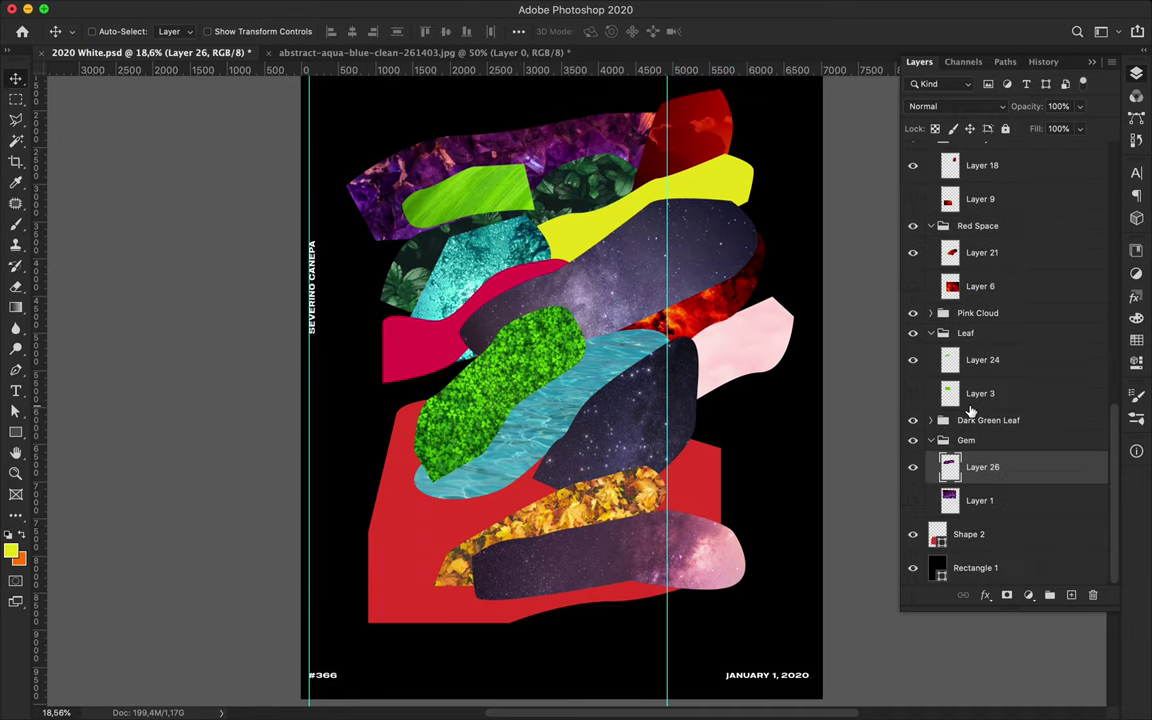
drag(955, 503, 988, 84)
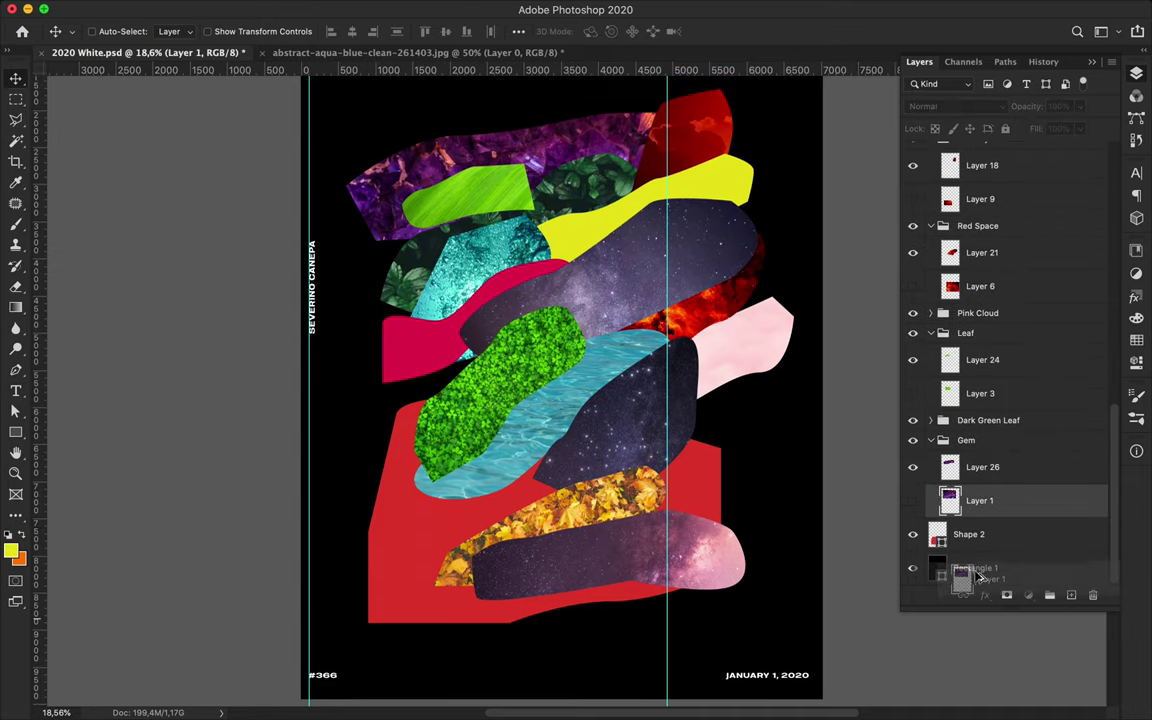
mouse_move(988, 84)
mouse_down()
mouse_move(960, 372)
mouse_move(946, 404)
mouse_up()
click(931, 151)
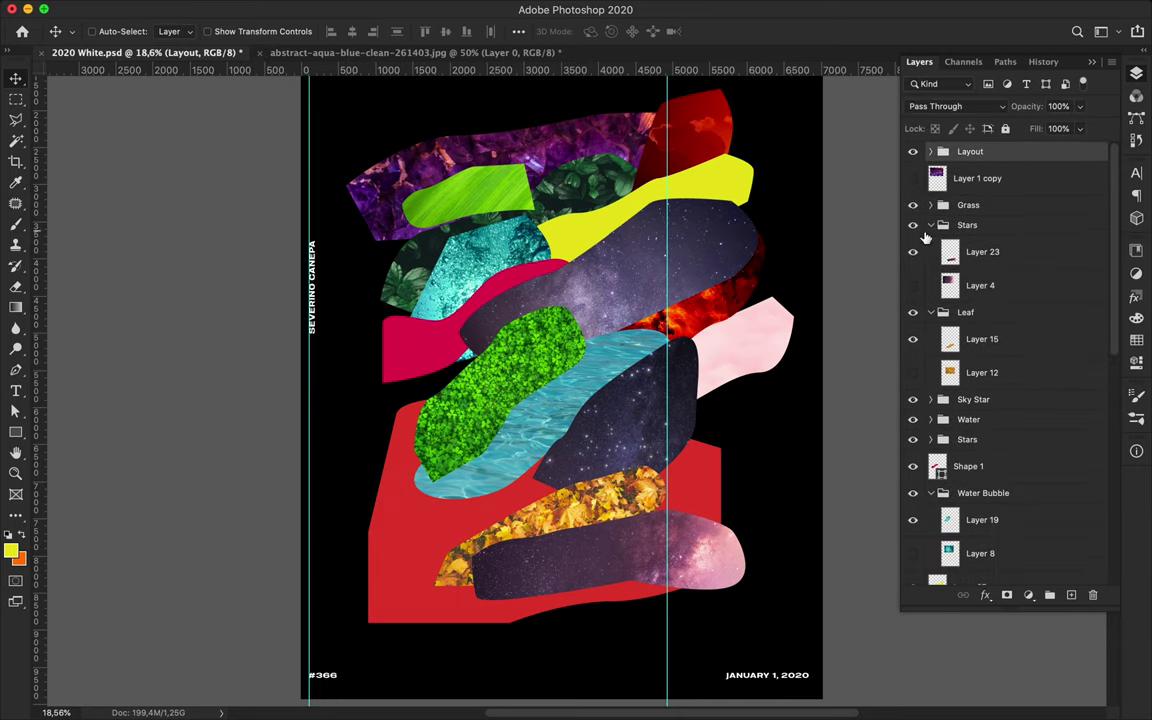
Move the gem copy onto the poster and warp it into a curved sweep
mouse_move(600, 300)
mouse_down()
mouse_move(630, 370)
mouse_move(524, 241)
mouse_move(582, 504)
mouse_up()
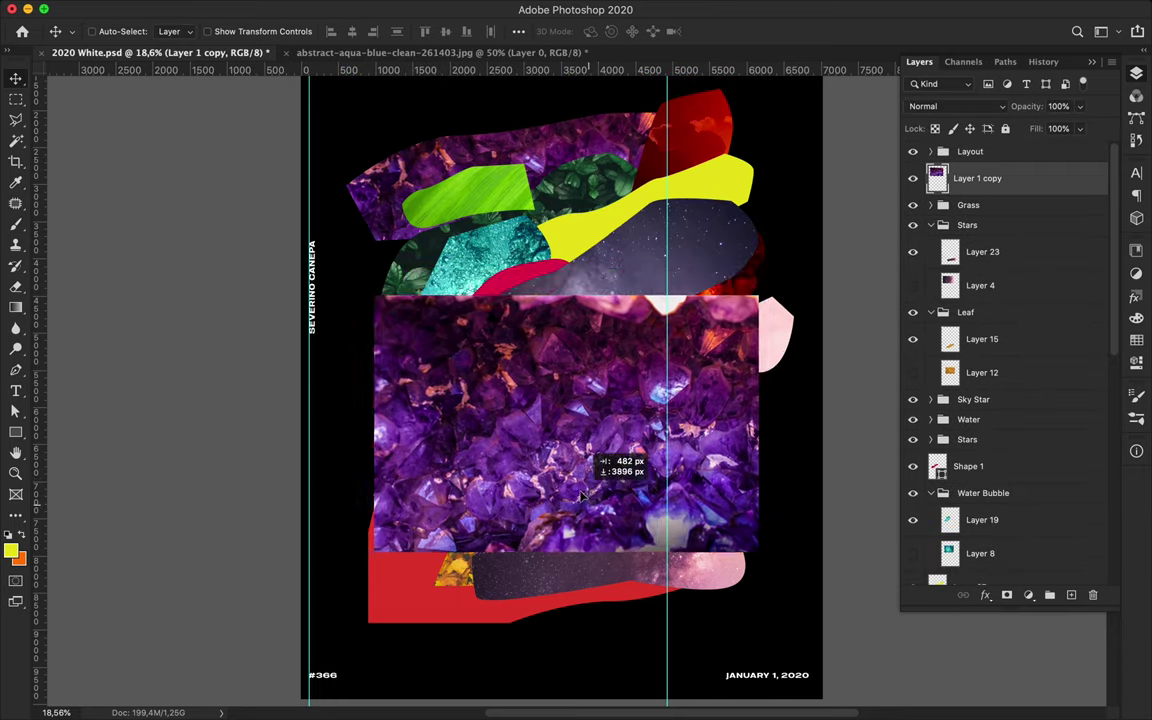
key(p)
key(v)
key(ctrl+t)
right_click(574, 355)
click(592, 468)
mouse_move(396, 270)
mouse_down()
mouse_move(673, 390)
mouse_move(648, 367)
mouse_up()
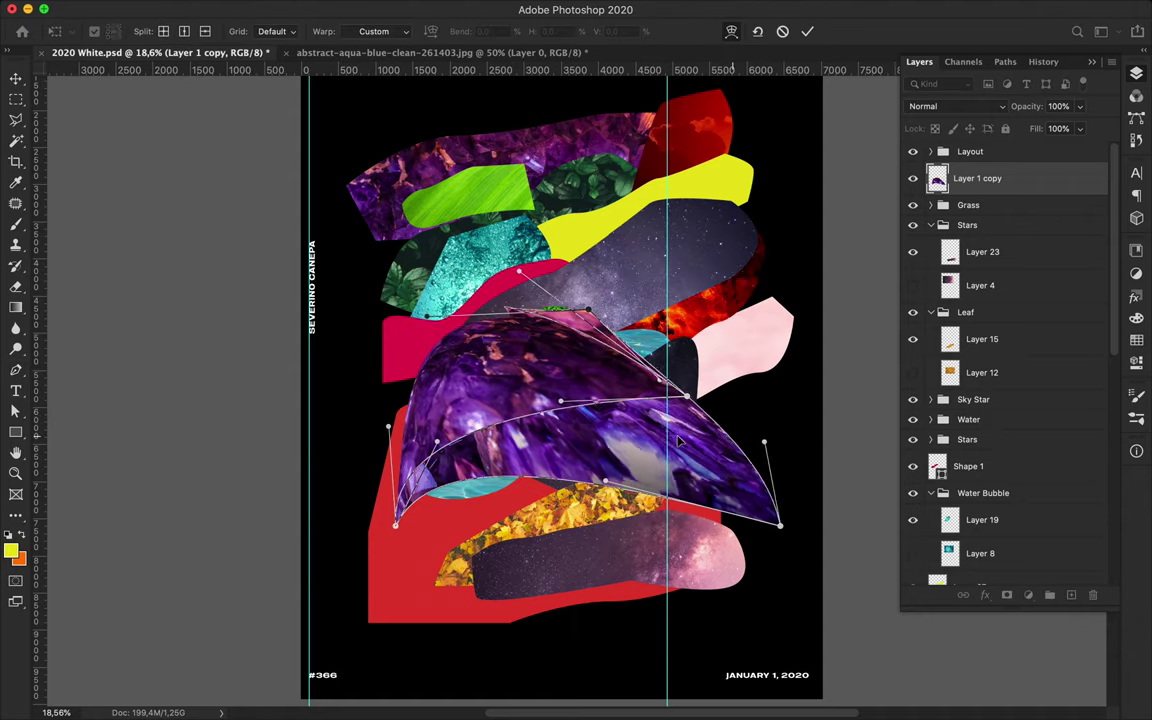
mouse_move(779, 524)
mouse_down()
mouse_move(583, 373)
mouse_move(492, 327)
mouse_up()
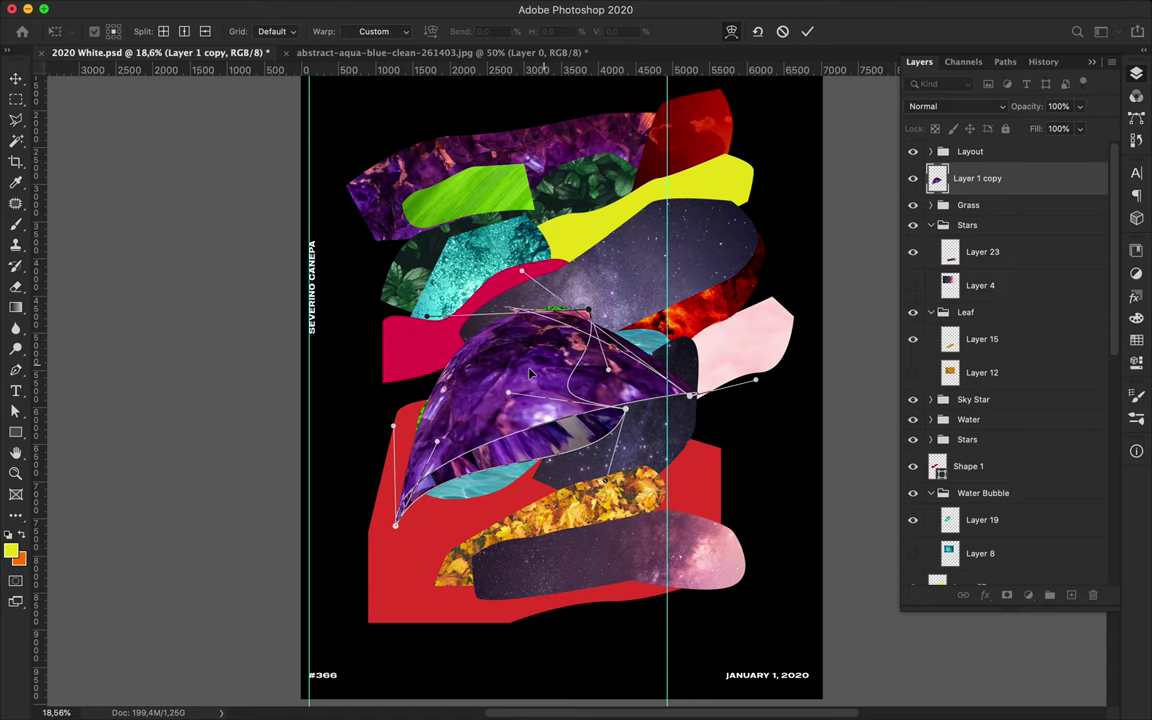
key(Return)
Shift the warped gem down-left and place its layer just below Sky Star
drag(541, 380, 487, 430)
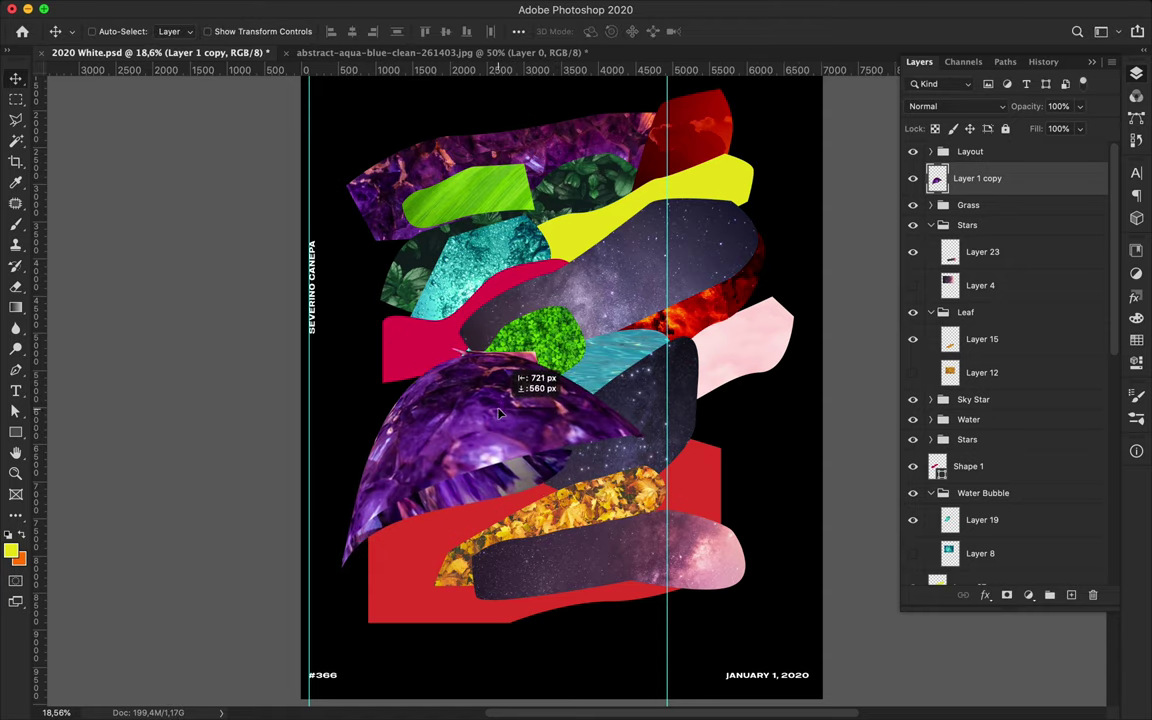
drag(1029, 185, 1012, 450)
scroll(1012, 450, down, 2)
drag(987, 404, 980, 308)
ctrl+click(621, 350)
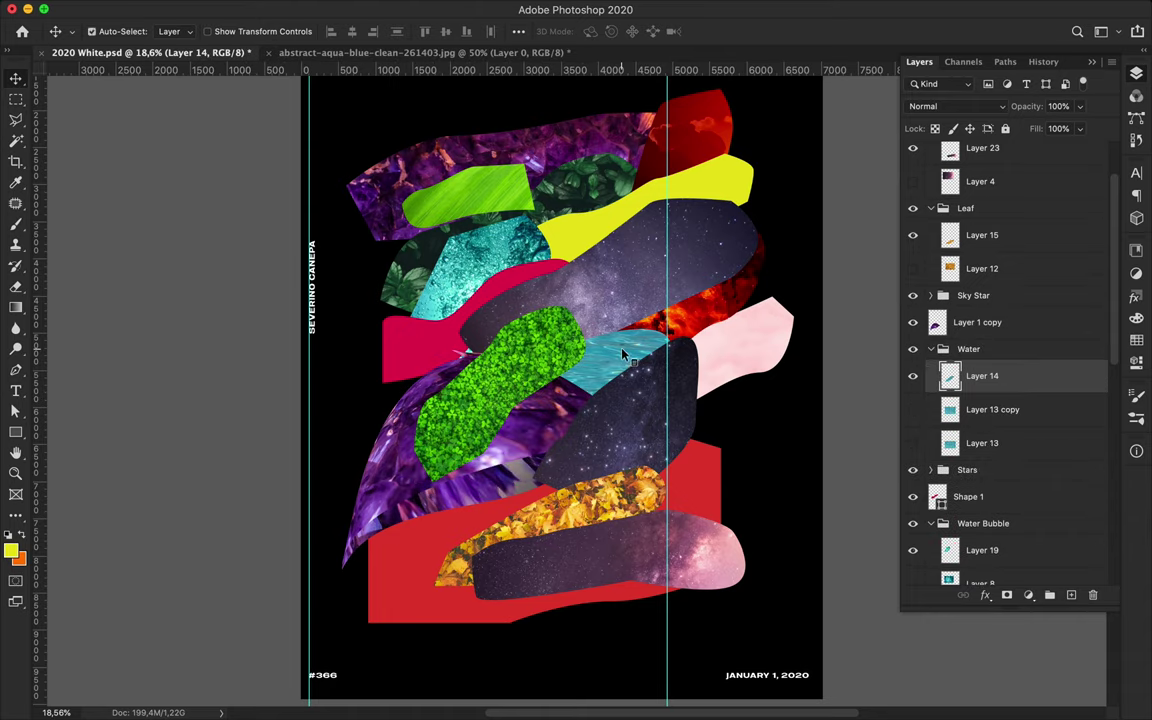
Move Layer 13 copy up the stack and make the aqua water photo visible
drag(990, 420, 965, 238)
click(912, 222)
drag(616, 229, 616, 429)
key(ctrl+z)
Cut a wavy strip from the water photo onto Layer 28 and move it to the poster bottom
key(p)
click(118, 31)
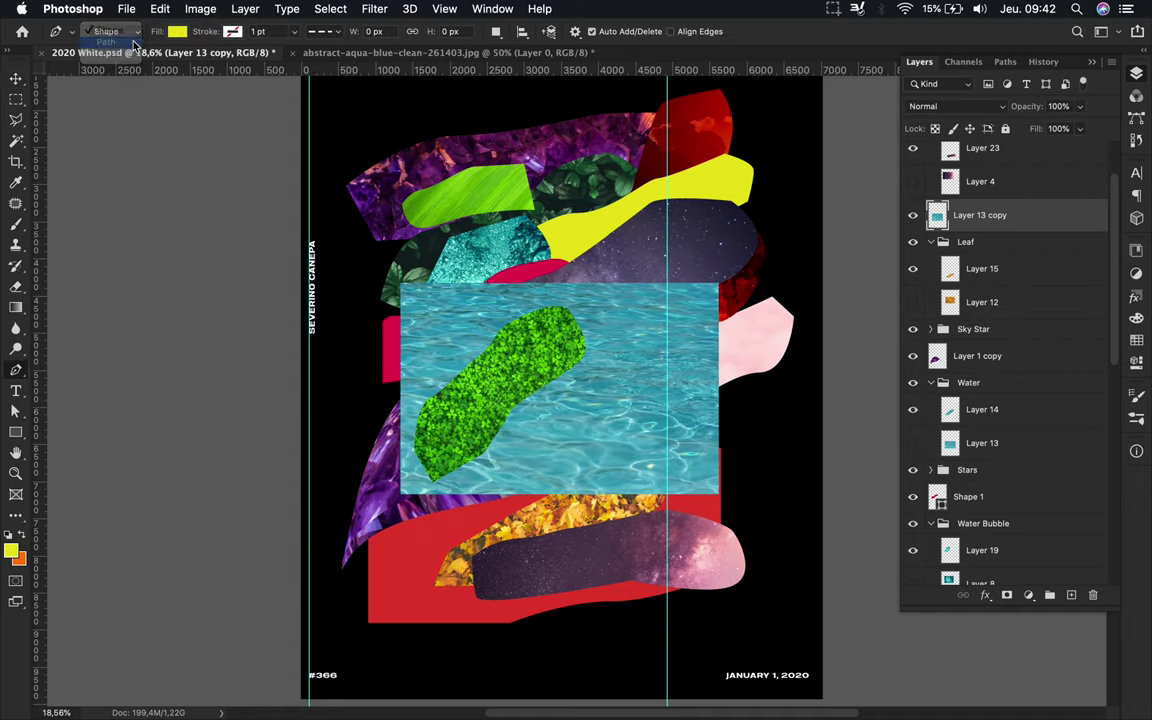
click(105, 45)
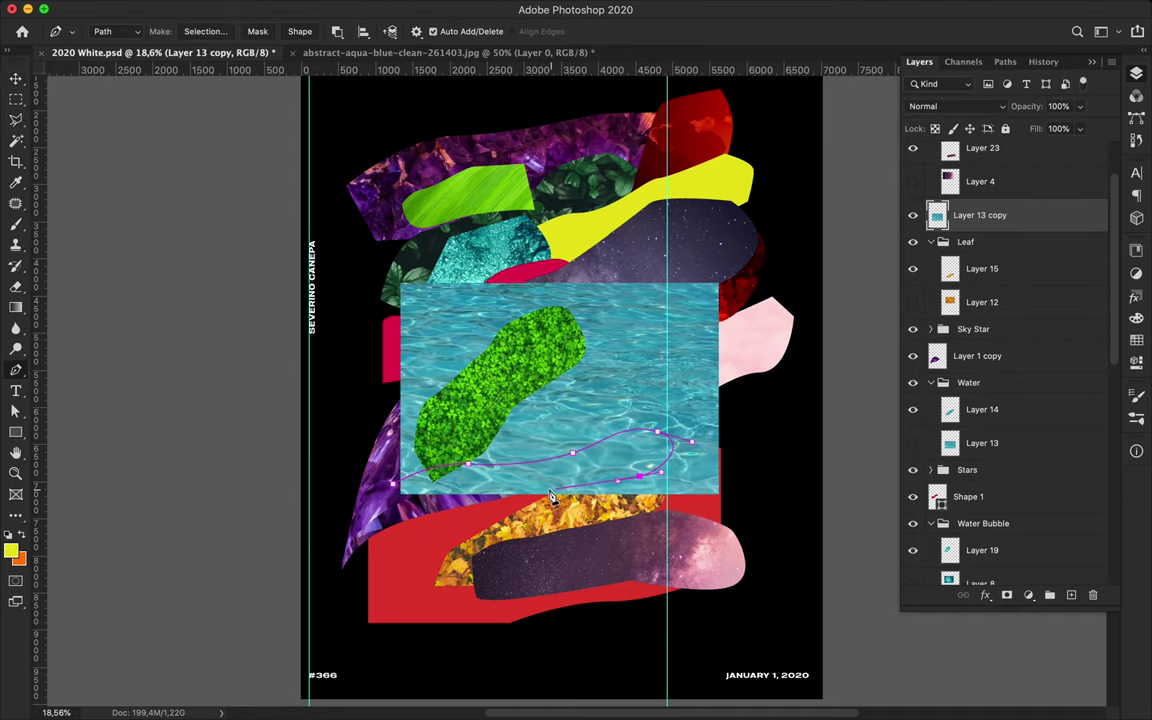
click(207, 31)
click(617, 283)
key(ctrl+j)
key(v)
drag(493, 415, 448, 550)
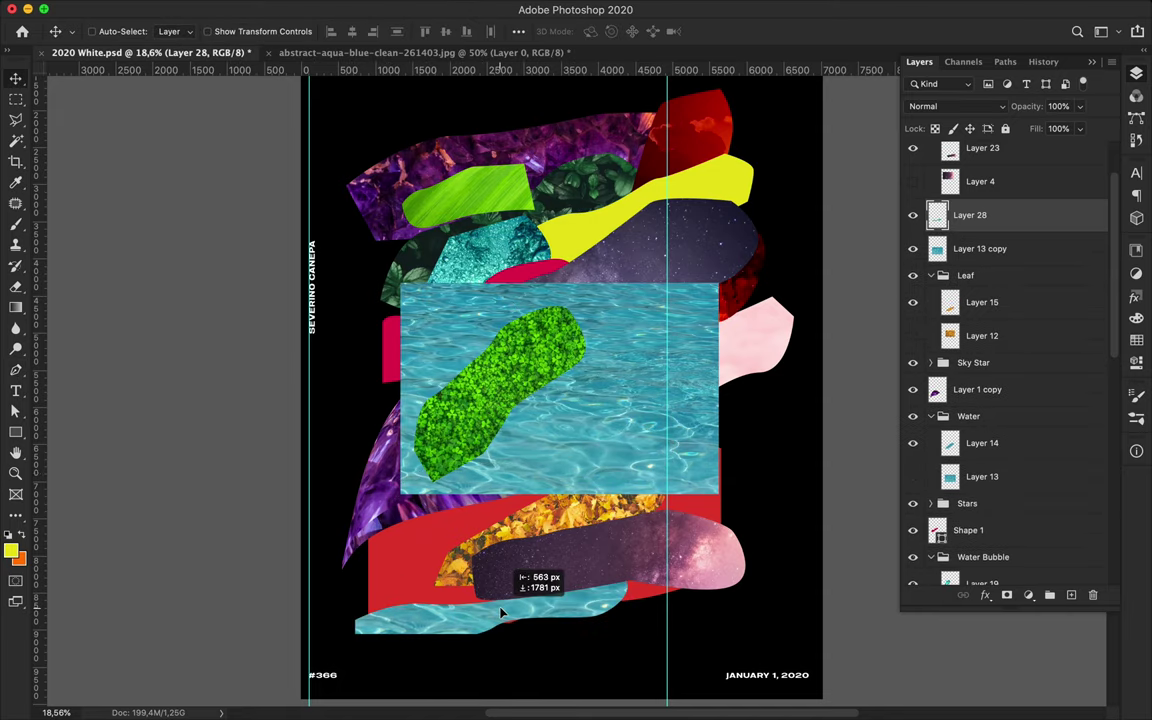
Hide the aqua water photo and move Layer 28 between Layout and Grass
click(980, 248)
click(912, 248)
scroll(1000, 250, up, 3)
click(931, 187)
click(990, 188)
drag(980, 215, 970, 160)
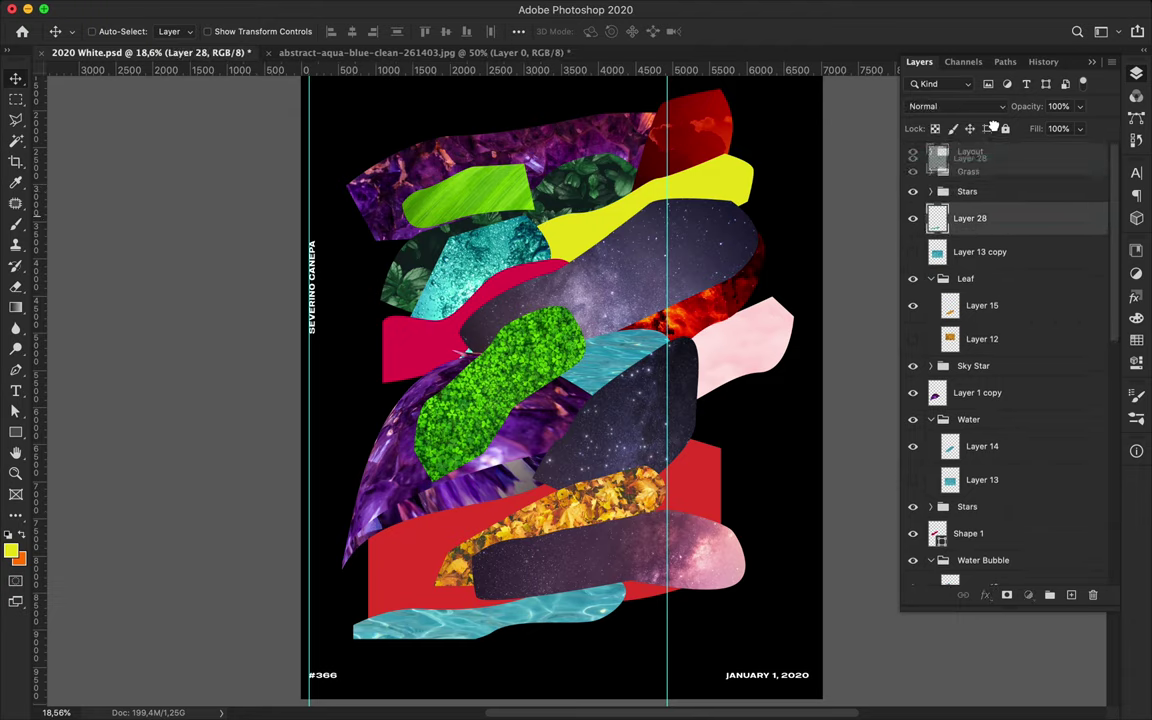
Select the red background shape and start, then cancel, a free transform
ctrl+click(497, 522)
key(ctrl+t)
key(Escape)
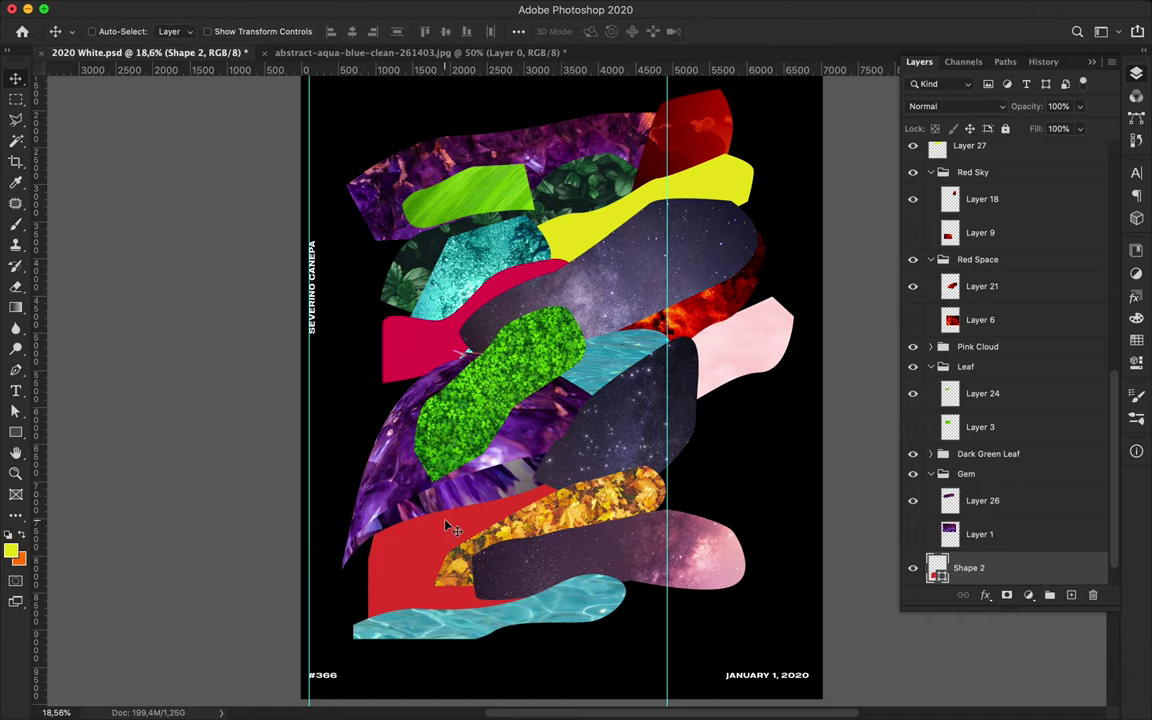
Save, duplicate the water photo layer, and group both water layers as 'Water'
key(ctrl+s)
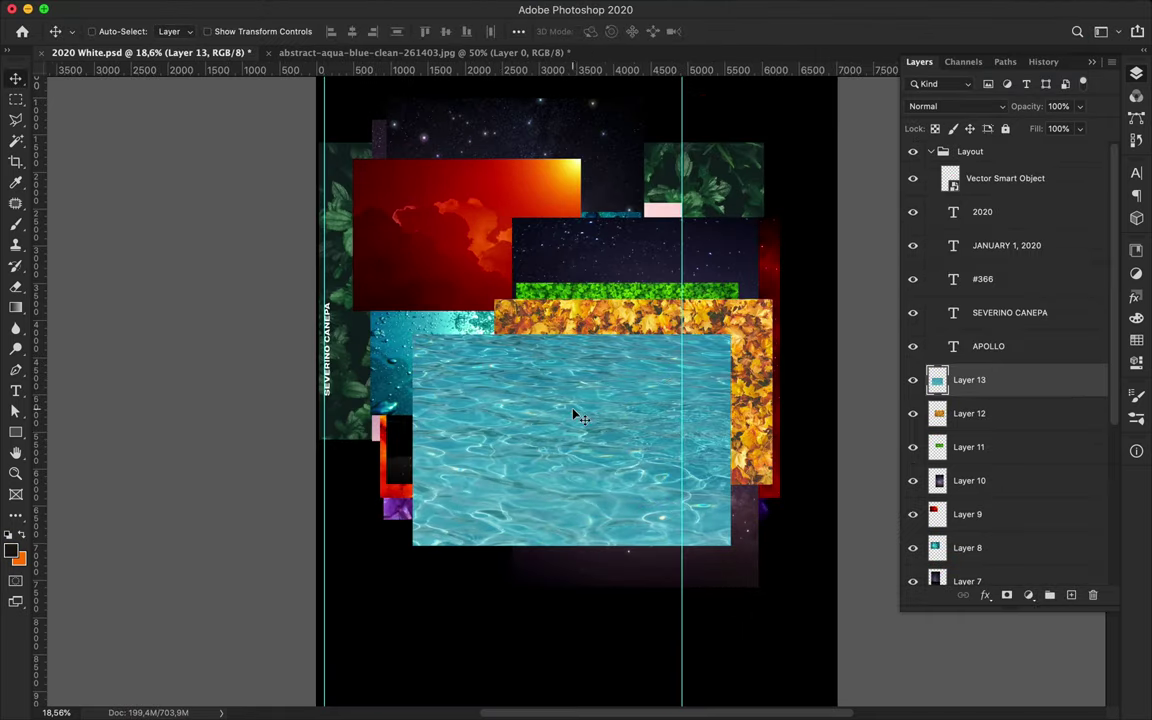
key(ctrl+j)
shift+click(1011, 414)
key(ctrl+g)
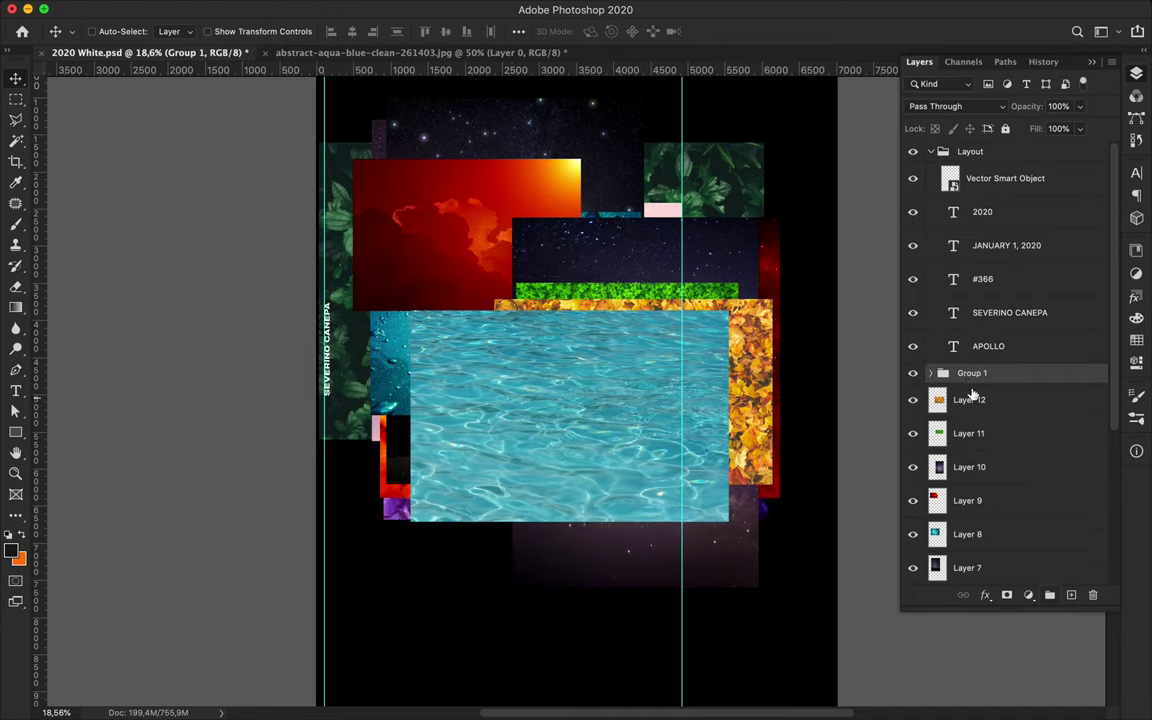
text(Water)
key(Return)
key(p)
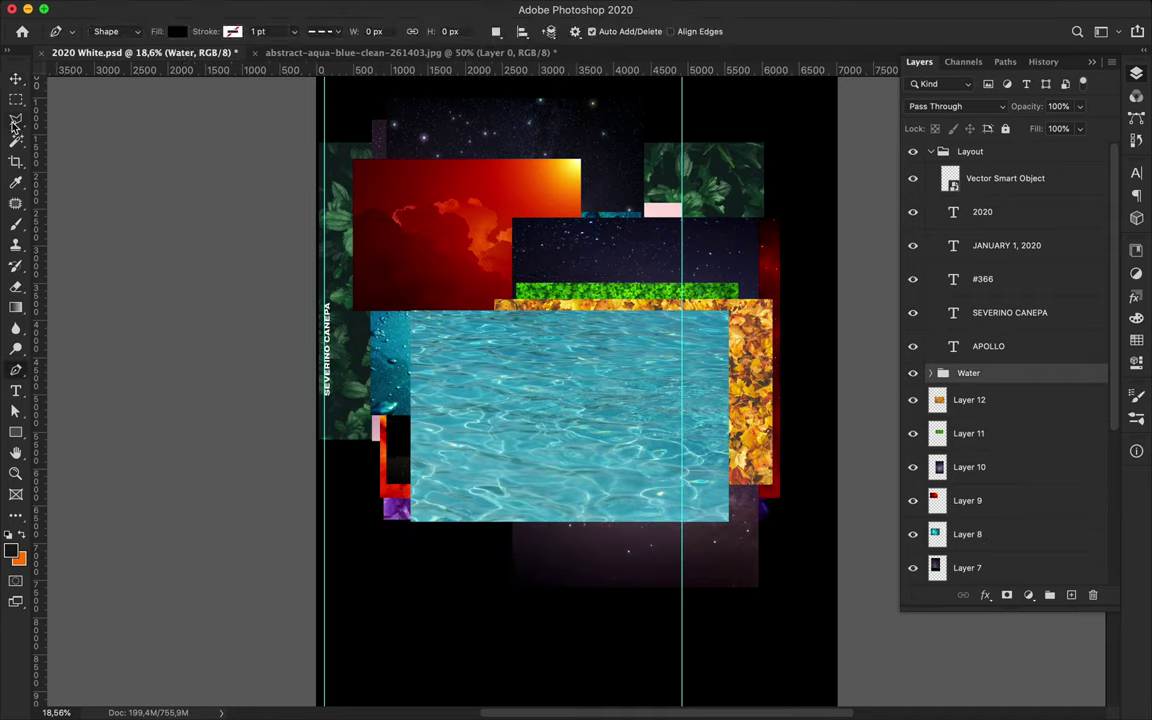
Draw a diagonal pill path over the water photo and turn it into a selection
click(115, 31)
click(103, 44)
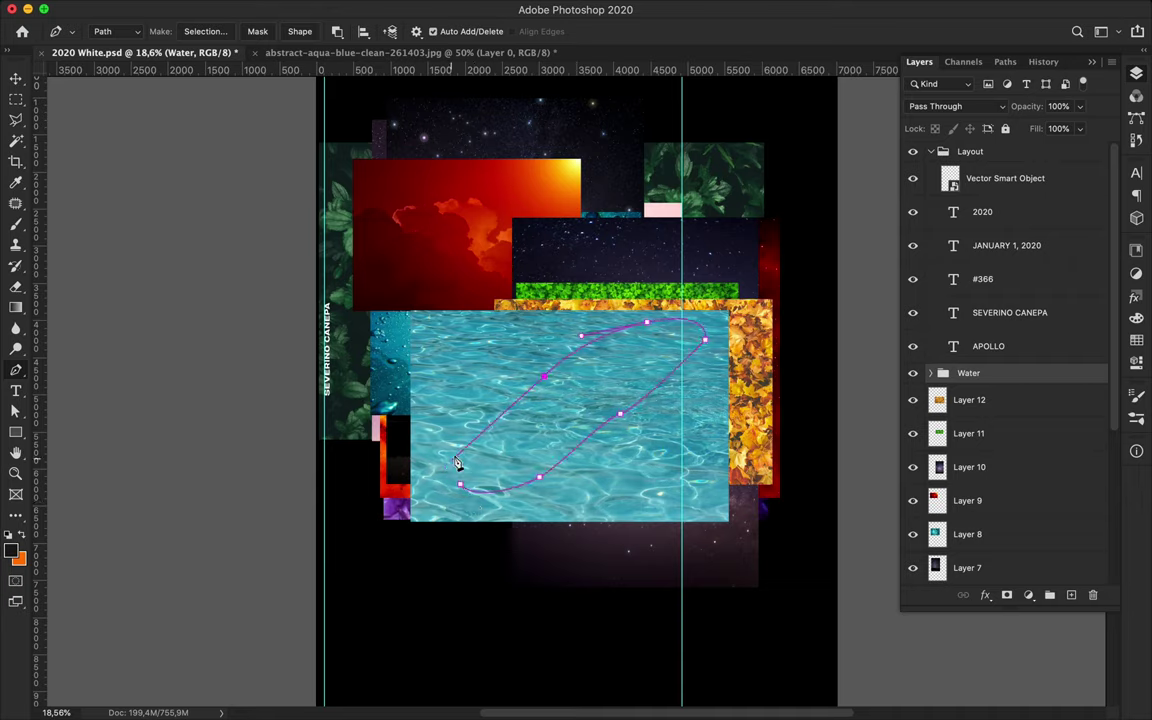
key(ctrl+Return)
key(ctrl+shift+z)
key(ctrl+z)
key(ctrl+shift+z)
key(ctrl+z)
Copy the selected water pill onto Layer 14 and move it to the lower left
key(v)
click(596, 370)
key(Return)
key(ctrl+shift+z)
key(ctrl+shift+z)
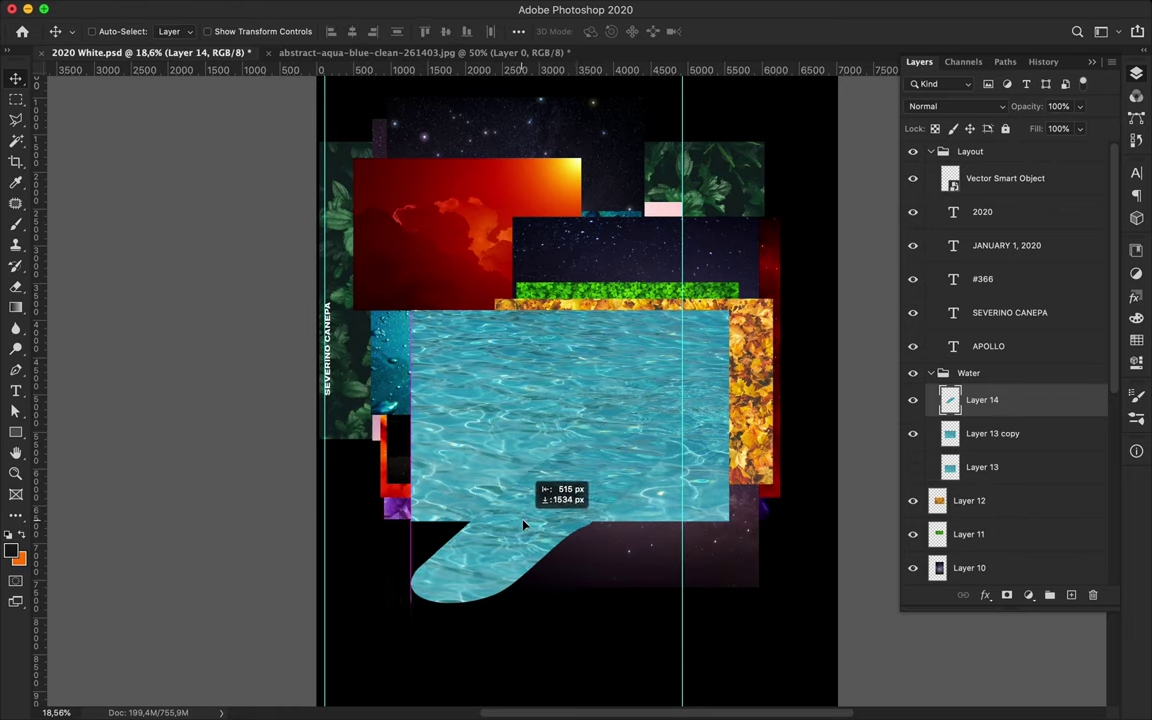
drag(514, 444, 525, 490)
click(648, 358)
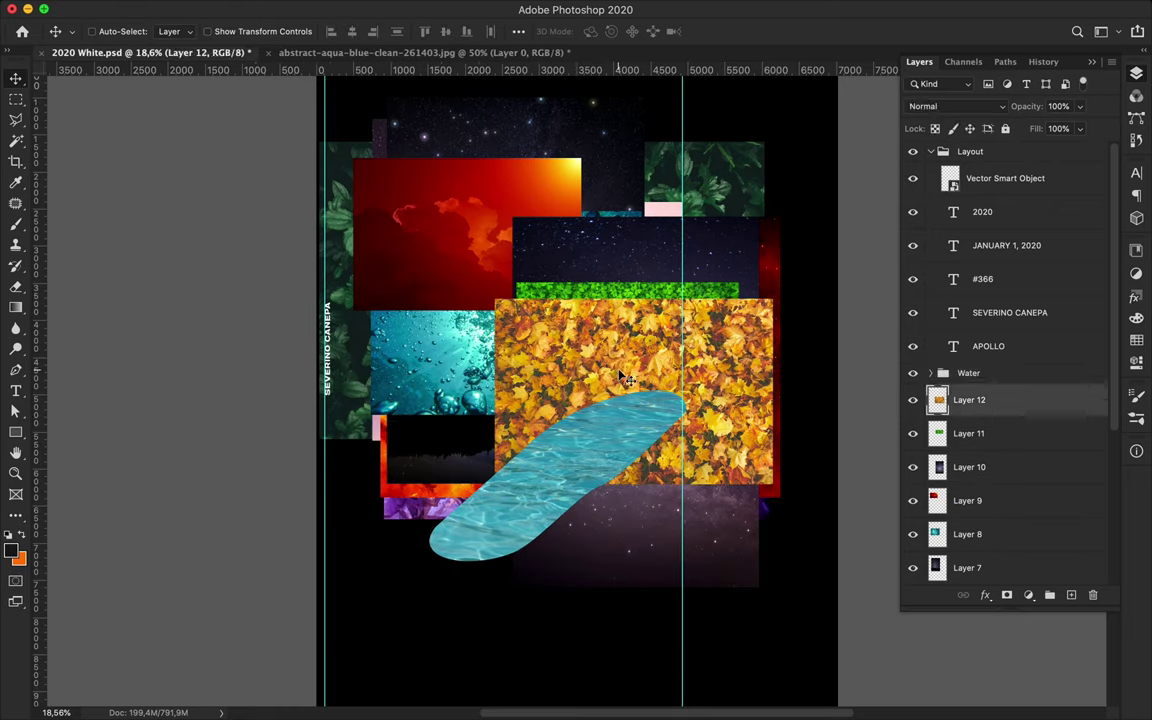
Put the autumn leaves layer into a new group named Leaf and reposition the photo
click(1049, 595)
double_click(965, 393)
text(Leaf)
key(Return)
drag(969, 411, 975, 393)
mouse_move(658, 368)
mouse_down()
mouse_move(635, 510)
mouse_move(600, 299)
mouse_up()
Cut a pen-drawn leaf blob onto its own layer, move it over the water pill, and hide the original
key(p)
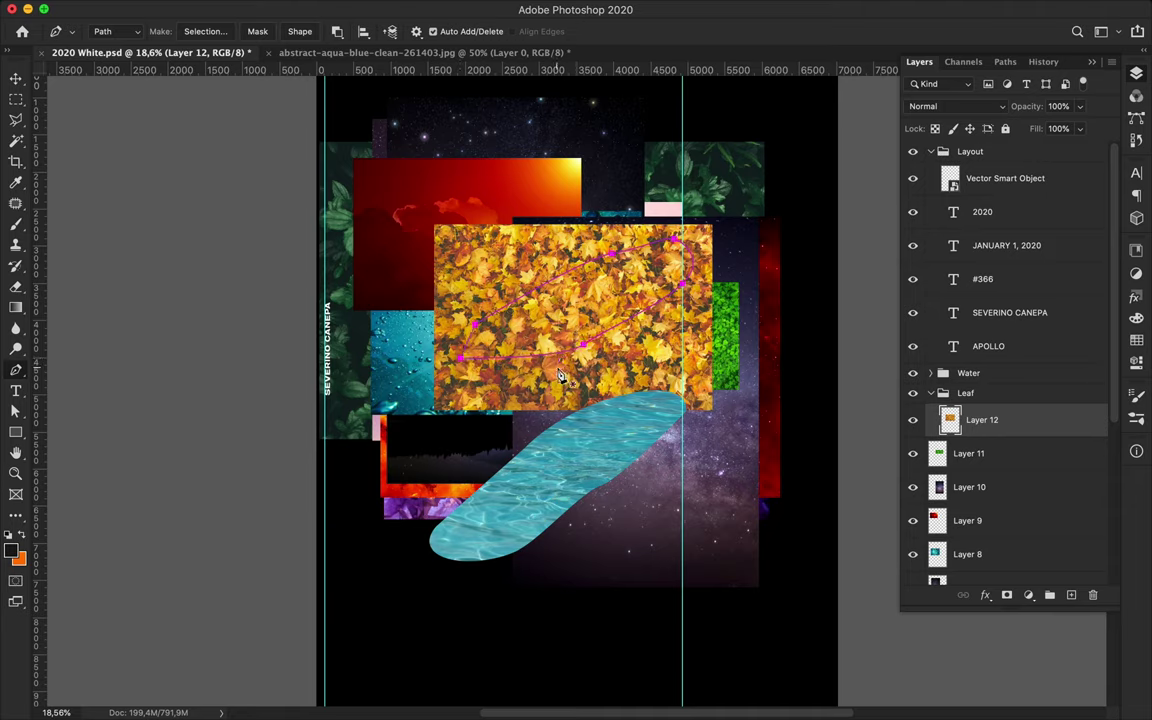
click(218, 37)
click(563, 253)
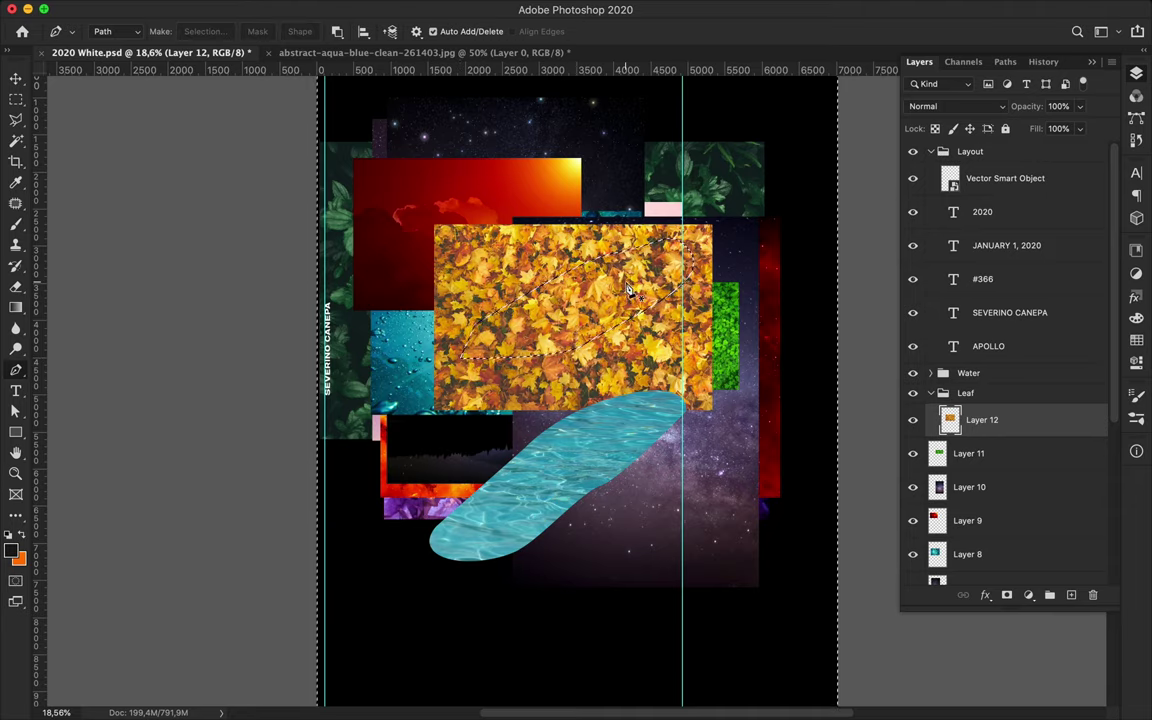
key(ctrl+j)
key(v)
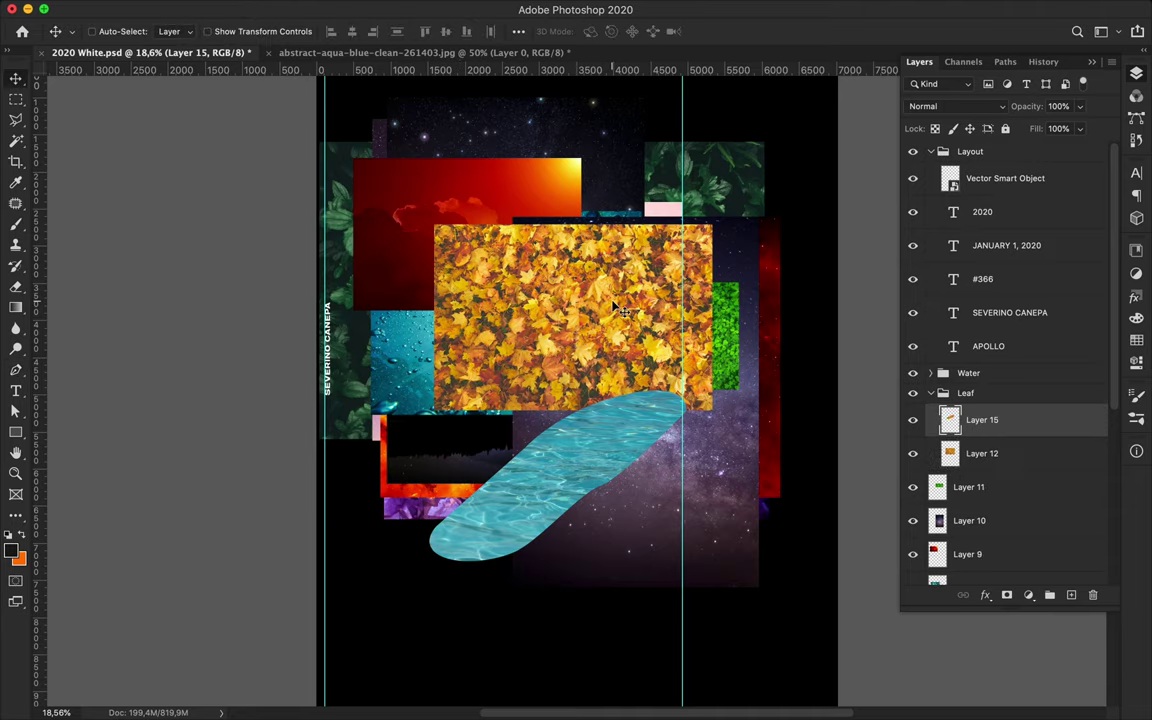
drag(613, 306, 628, 521)
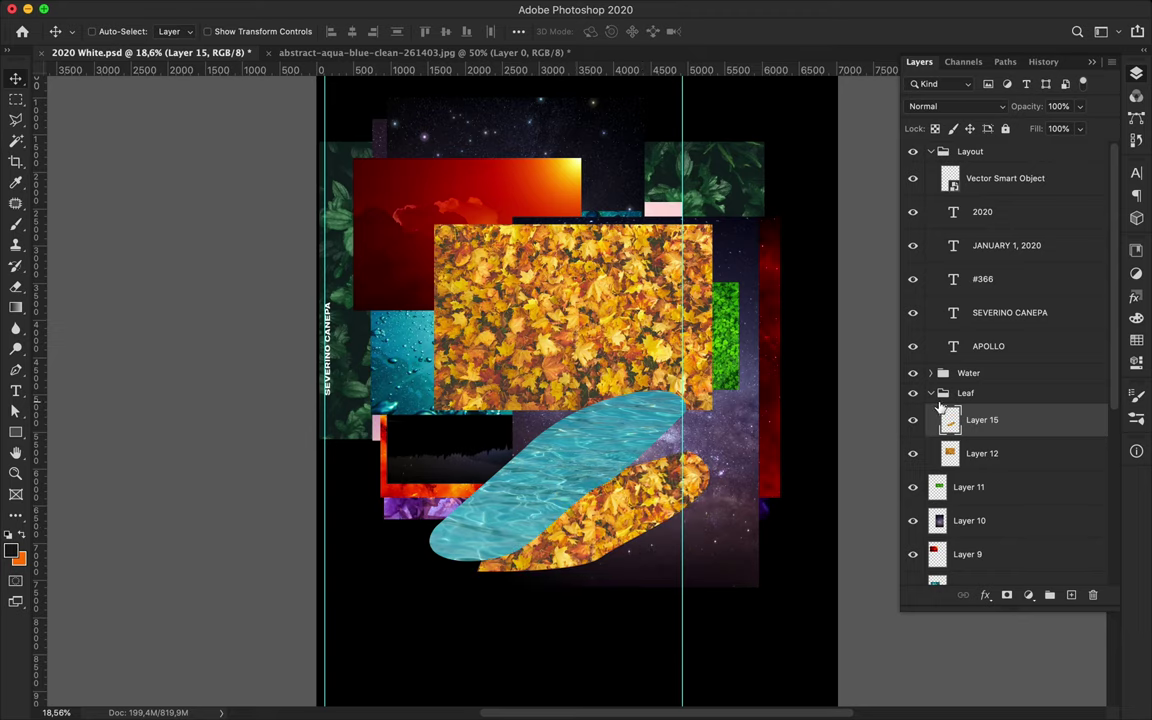
click(912, 453)
click(931, 393)
Cut a pen-drawn blob from the green grass photo onto a new layer and move it down-right
click(969, 420)
drag(639, 307, 589, 307)
key(p)
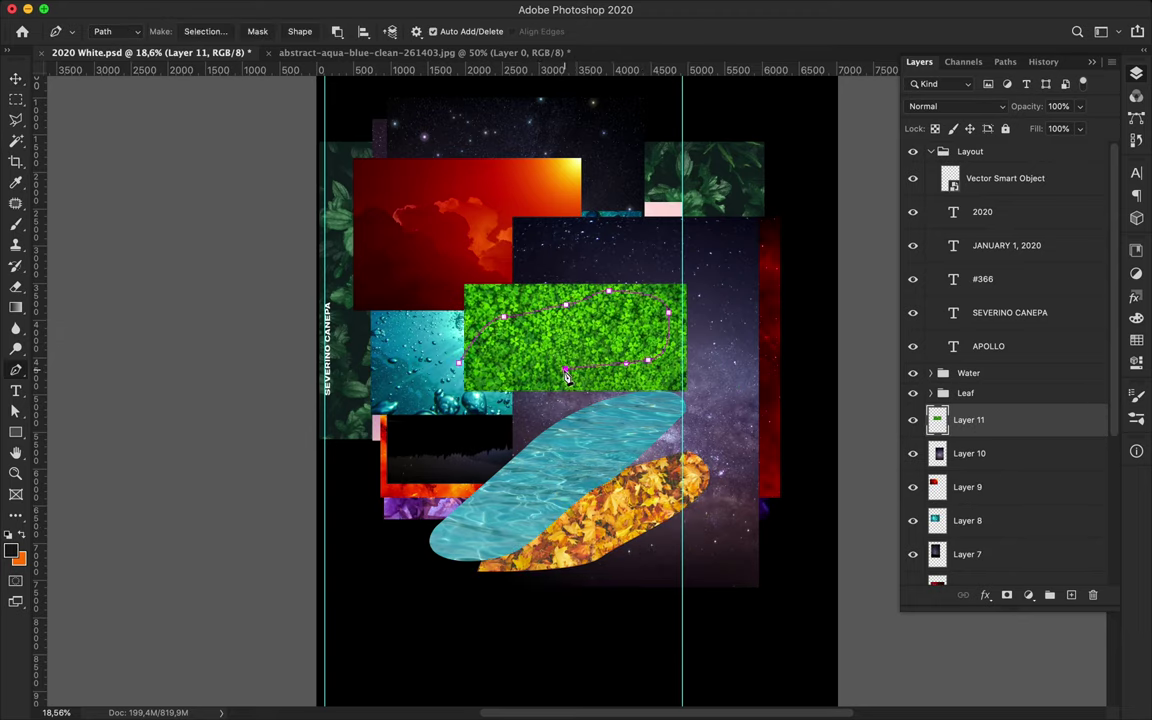
click(205, 31)
click(614, 281)
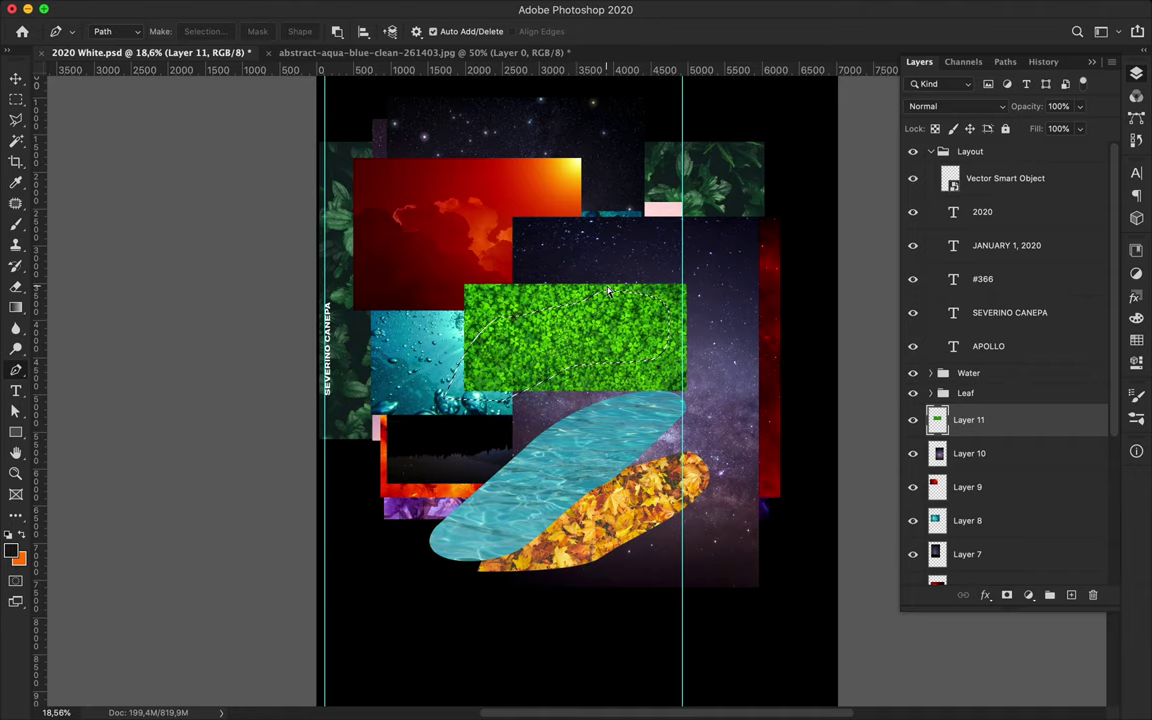
key(ctrl+j)
key(v)
mouse_move(470, 260)
mouse_down()
mouse_move(718, 402)
mouse_move(533, 457)
mouse_up()
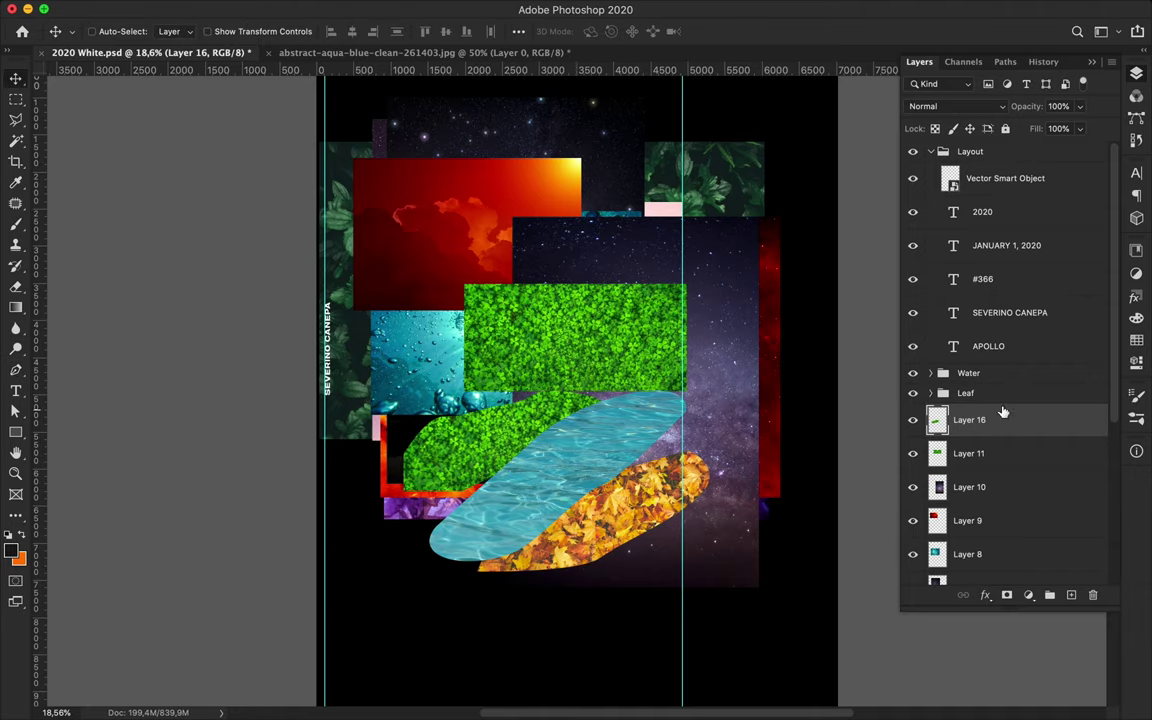
Group both grass layers as Grass above the Water group and hide the original grass rectangle
shift+click(985, 450)
key(ctrl+g)
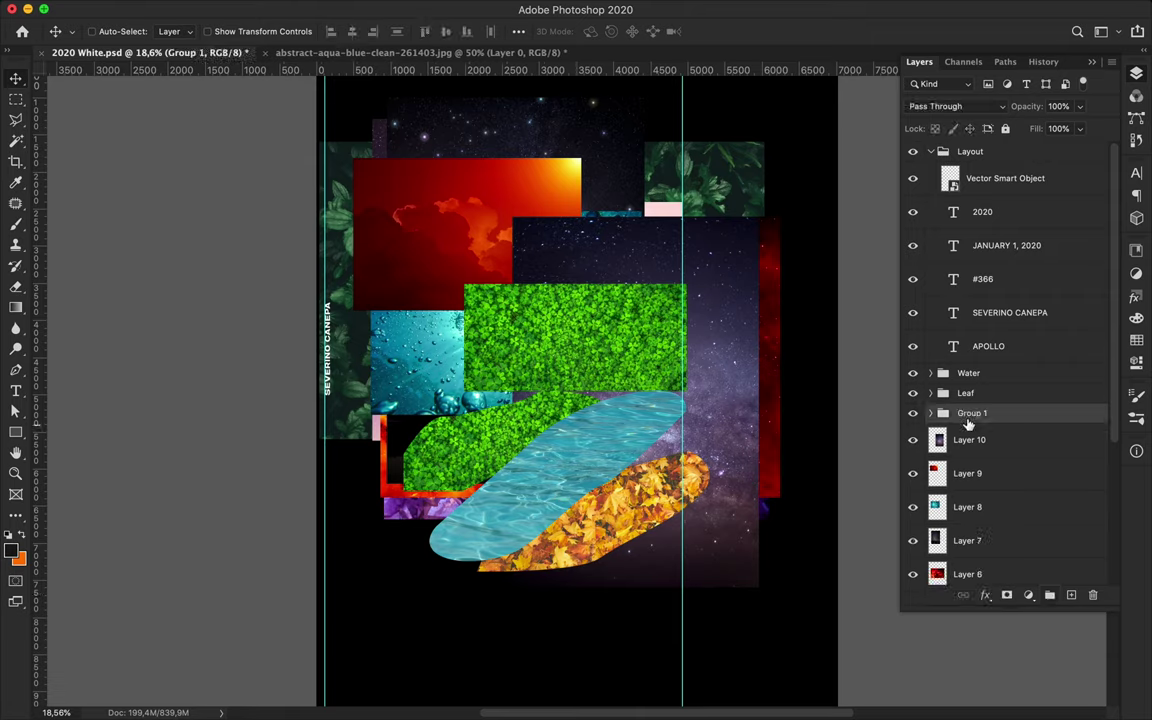
text(s)
key(Return)
click(931, 413)
drag(966, 411, 966, 372)
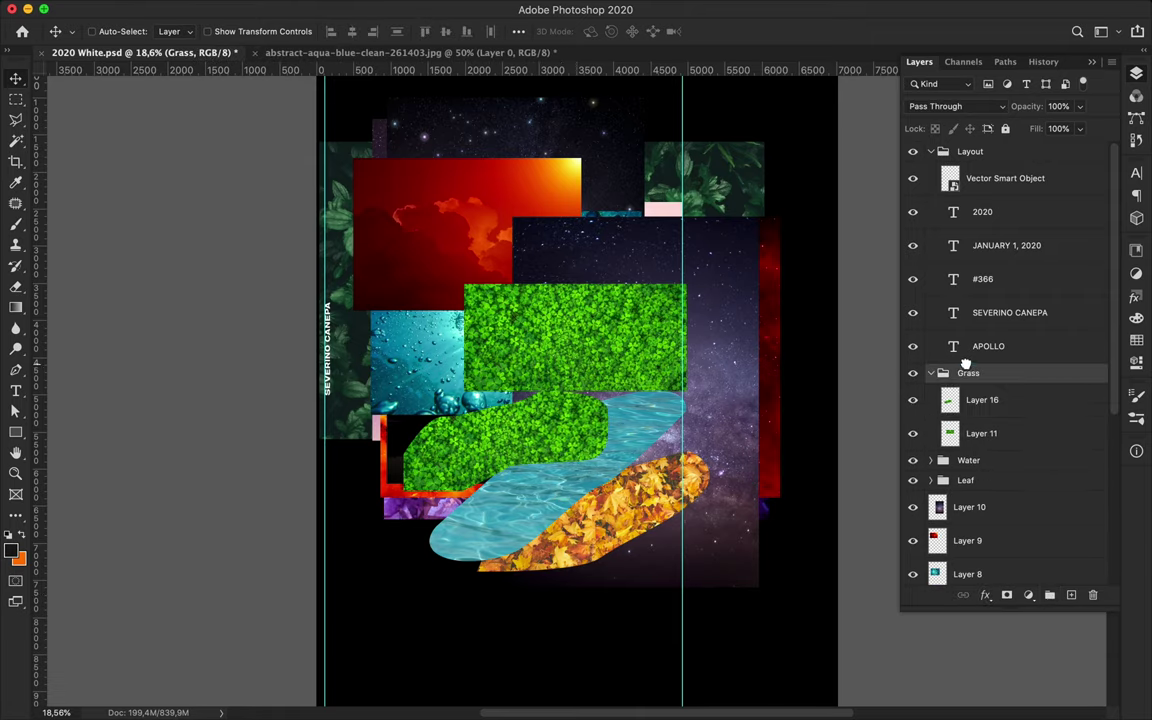
drag(554, 441, 568, 463)
click(912, 433)
click(948, 396)
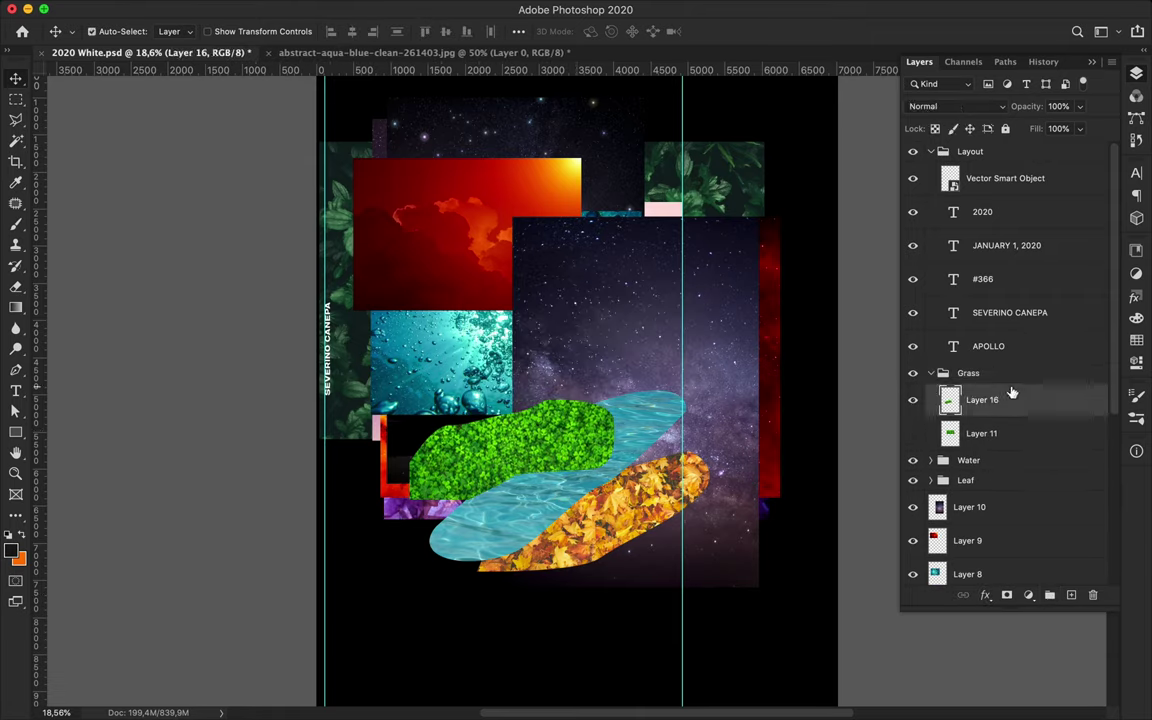
Rotate the grass blob and move the galaxy photo above the Grass group
key(ctrl+t)
drag(625, 400, 592, 358)
key(Return)
drag(1000, 507, 983, 372)
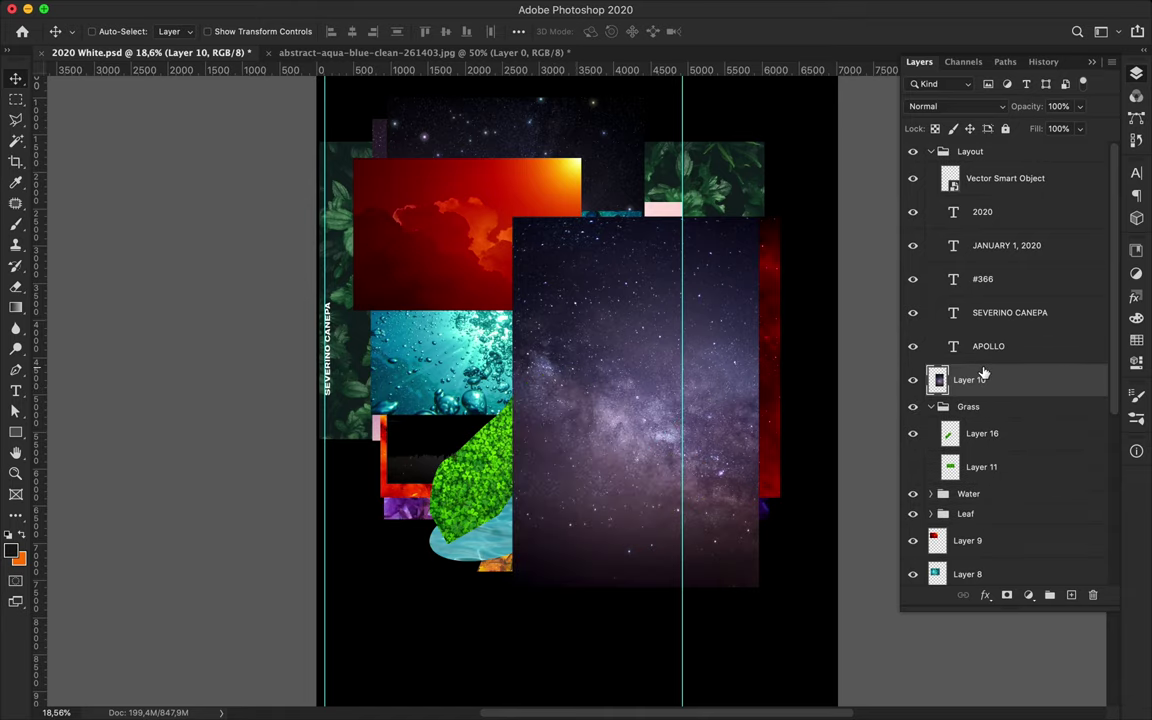
Cut a tall star blob from the galaxy photo and group both layers as Stars
key(p)
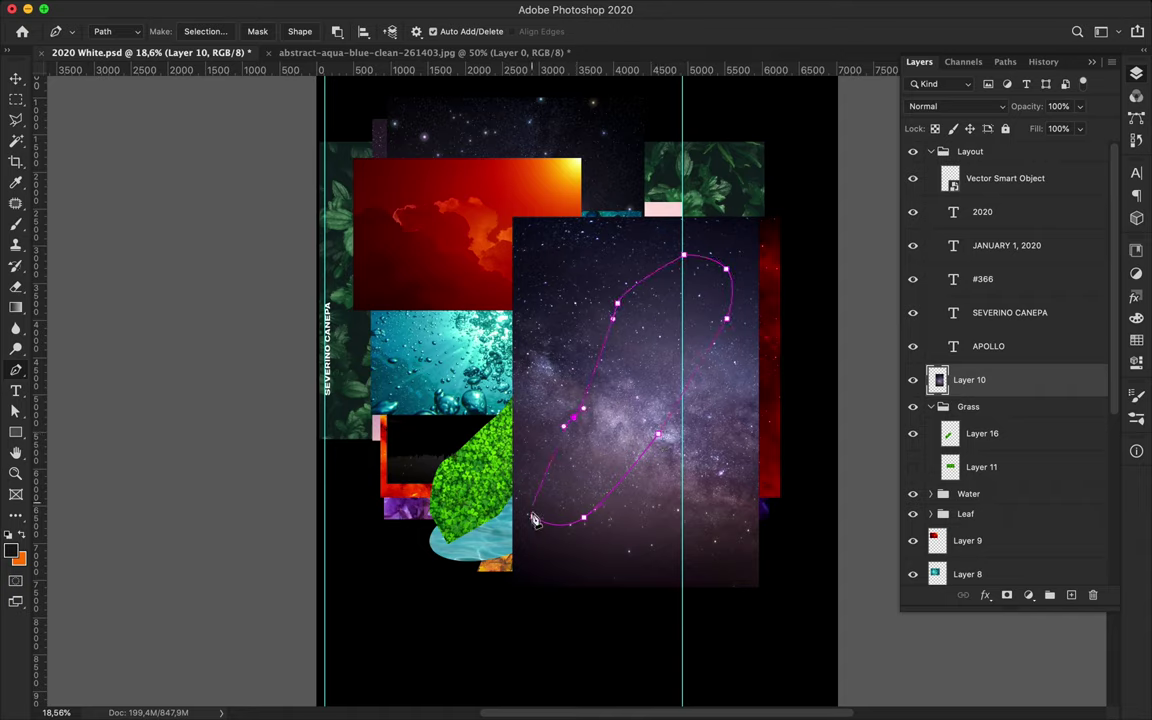
click(205, 31)
click(617, 278)
key(ctrl+j)
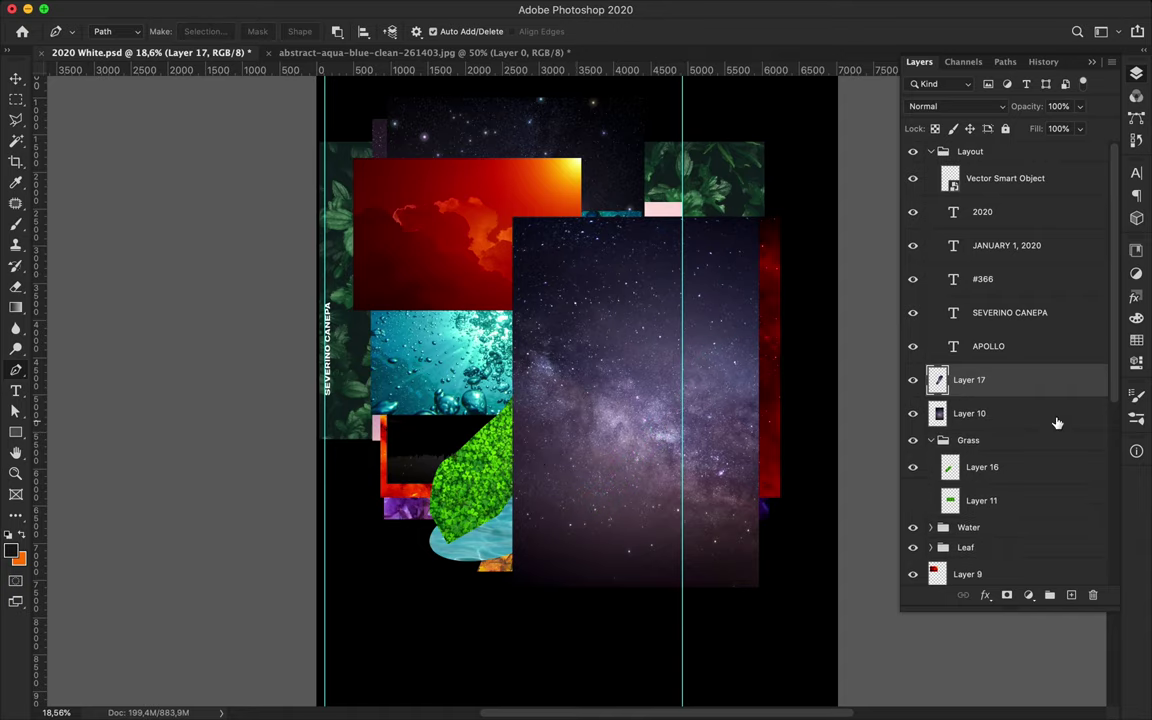
shift+click(1020, 411)
key(ctrl+g)
text(s)
click(931, 372)
Hide the galaxy photo, position the star blob, and move the Stars group below Leaf
click(982, 400)
click(912, 433)
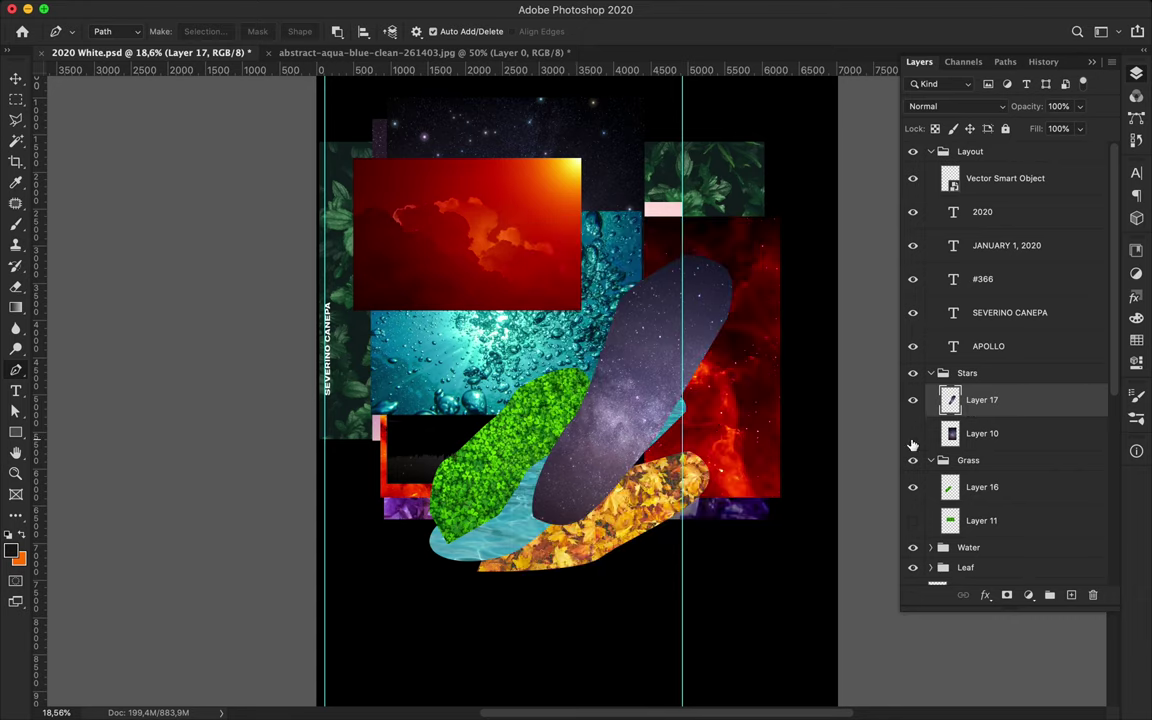
key(v)
drag(586, 320, 636, 265)
drag(984, 409, 984, 445)
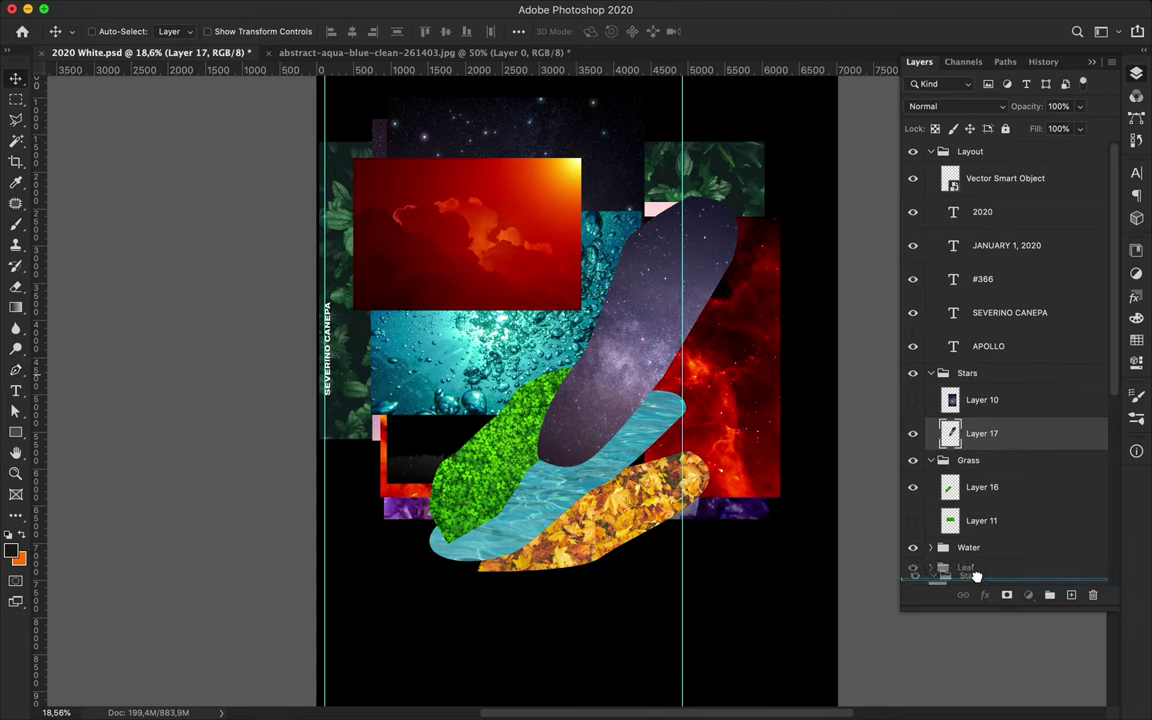
drag(967, 372, 970, 580)
click(968, 578)
Move the red cloud photo into place, nudge the leaf blob, and raise the red layer to the top
click(931, 361)
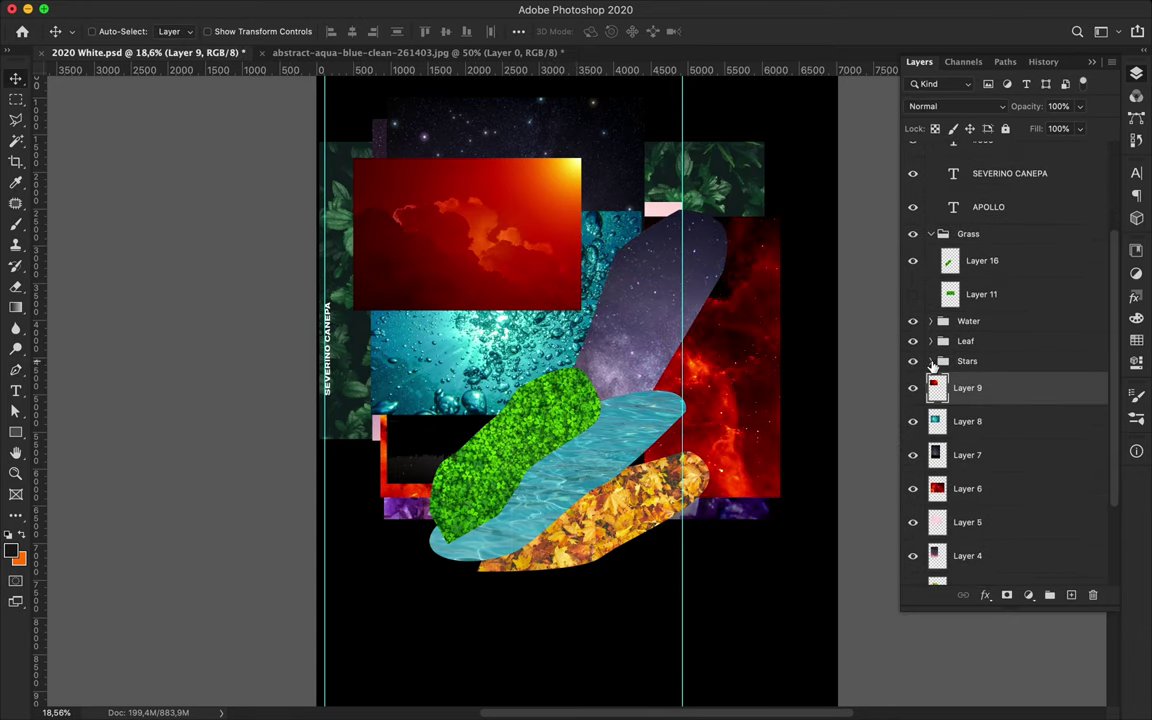
drag(474, 266, 514, 546)
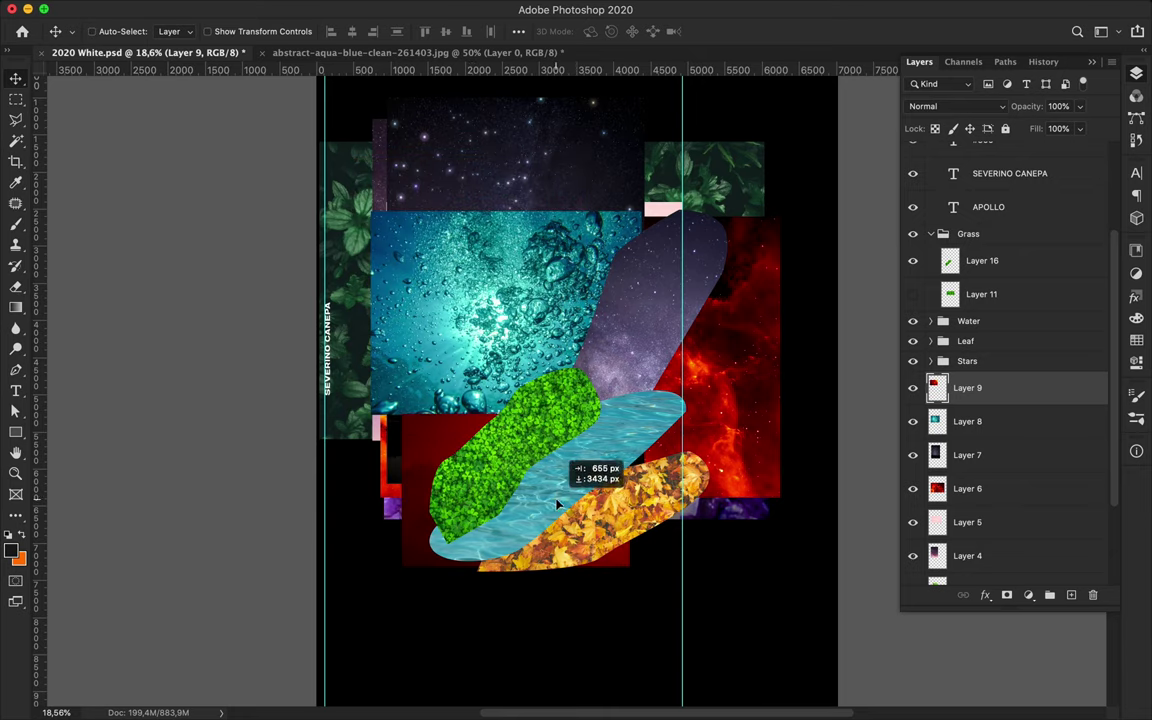
click(625, 537)
drag(625, 537, 630, 584)
drag(967, 455, 975, 230)
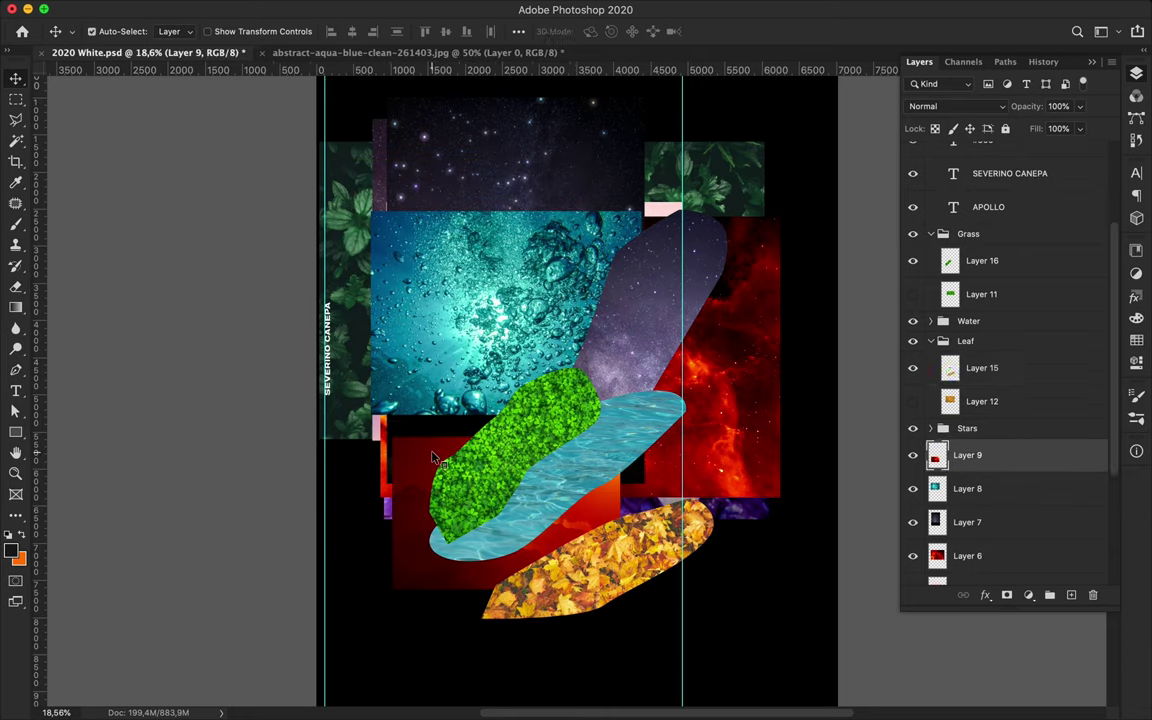
Cut an angular red cloud piece onto its own layer and hide the original photo
key(p)
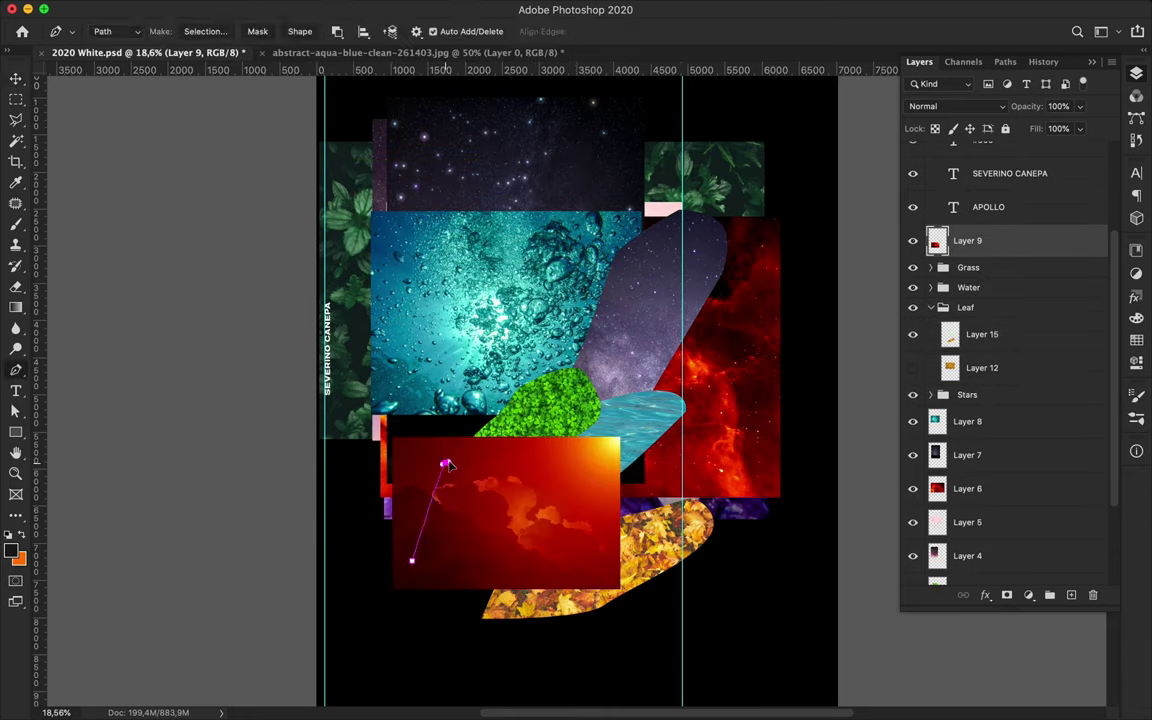
click(205, 31)
key(Return)
key(ctrl+j)
key(v)
mouse_move(495, 470)
mouse_down()
mouse_move(498, 400)
mouse_move(524, 453)
mouse_move(514, 466)
mouse_up()
click(912, 274)
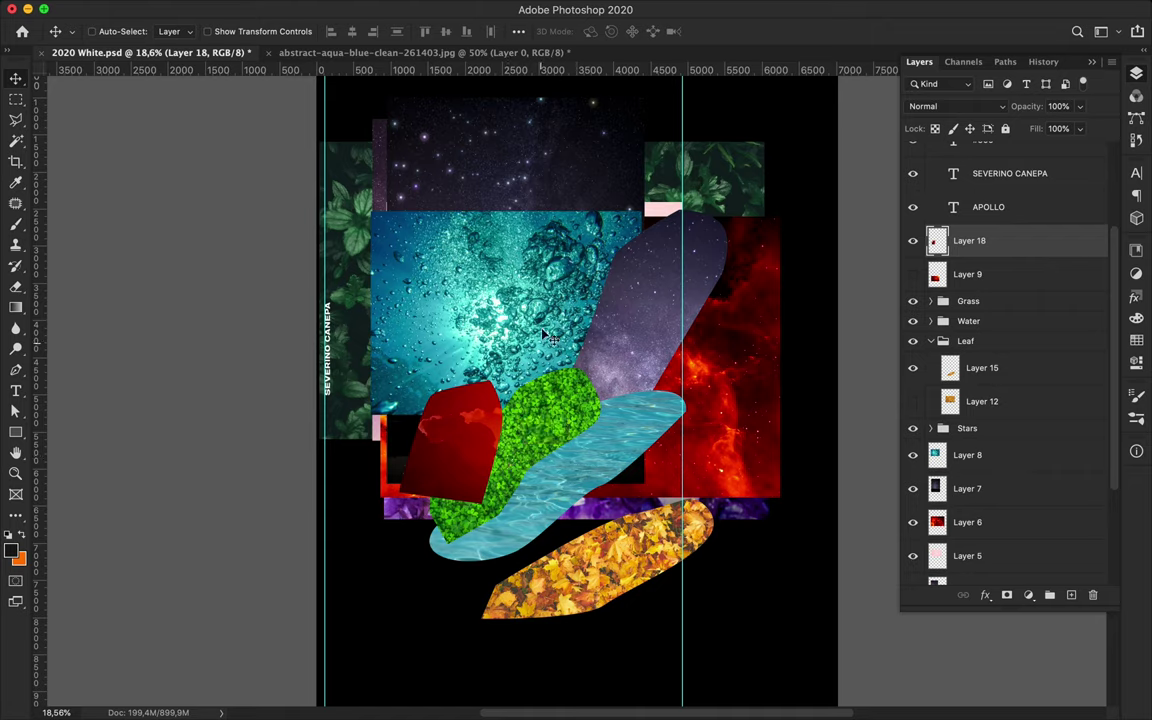
Group the red piece with its photo as Red Sky, then reposition the water bubbles photo
click(570, 322)
click(969, 244)
shift+click(967, 274)
key(ctrl+g)
double_click(972, 233)
text(Red Sky)
key(Return)
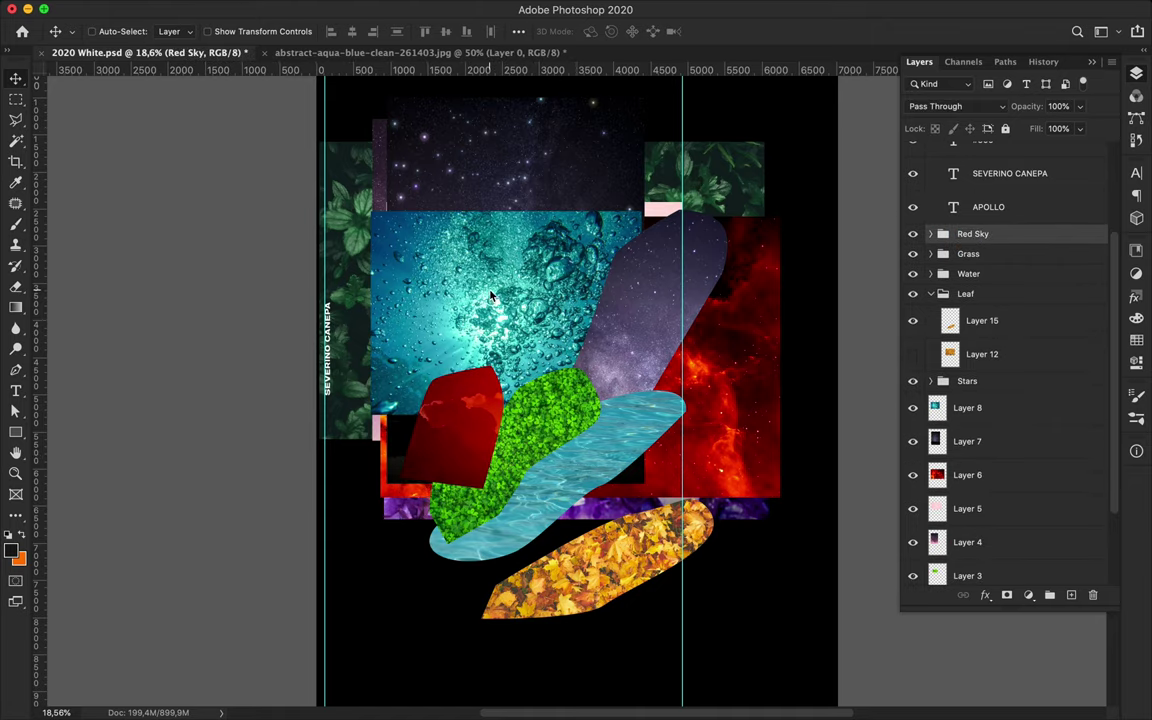
drag(510, 250, 506, 230)
key(p)
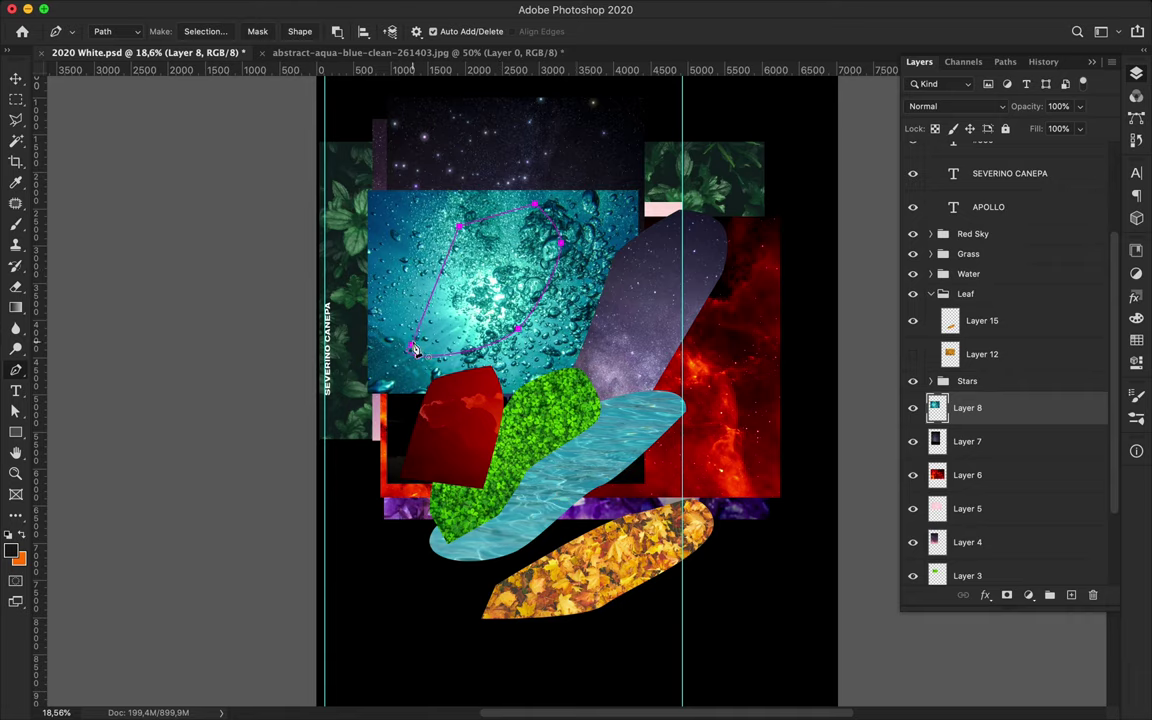
Cut the bubble crystal shape onto a new layer, group it as Water Bubble, and position it
key(a)
key(p)
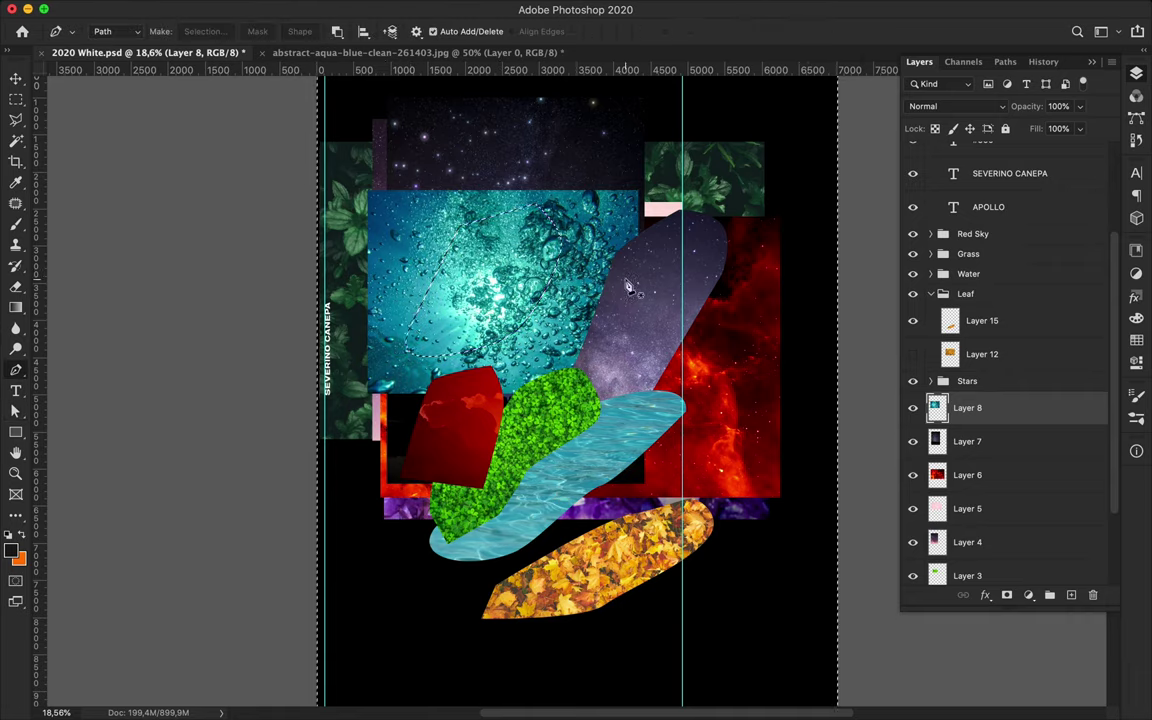
key(ctrl+shift+alt+n)
shift+click(972, 441)
key(ctrl+g)
double_click(964, 401)
text(Water Bubble)
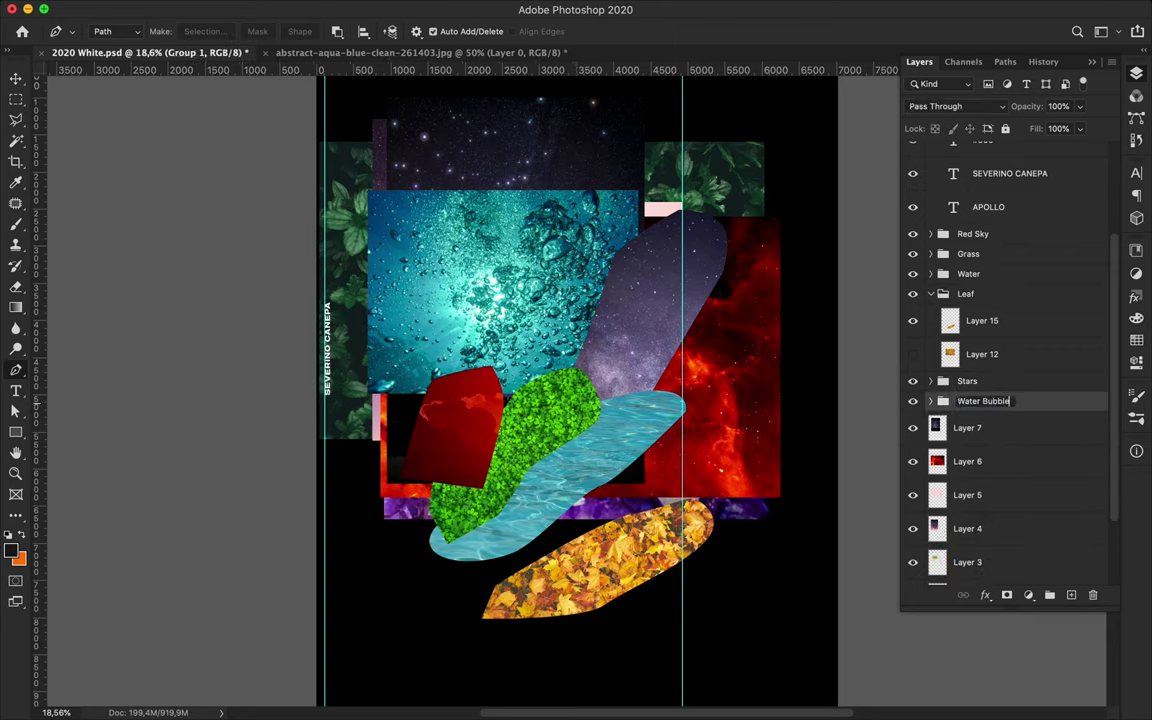
key(Return)
key(v)
drag(500, 290, 540, 245)
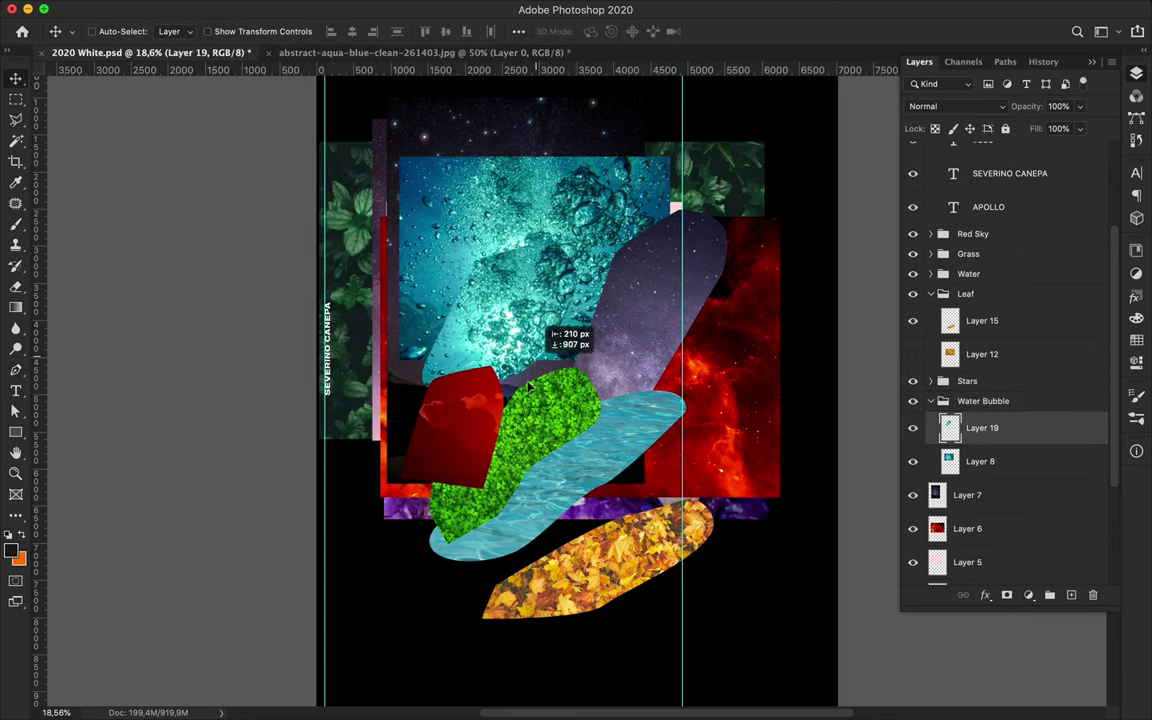
Move the starry sky photo left and put it in a new Sky Star group
drag(549, 232, 477, 238)
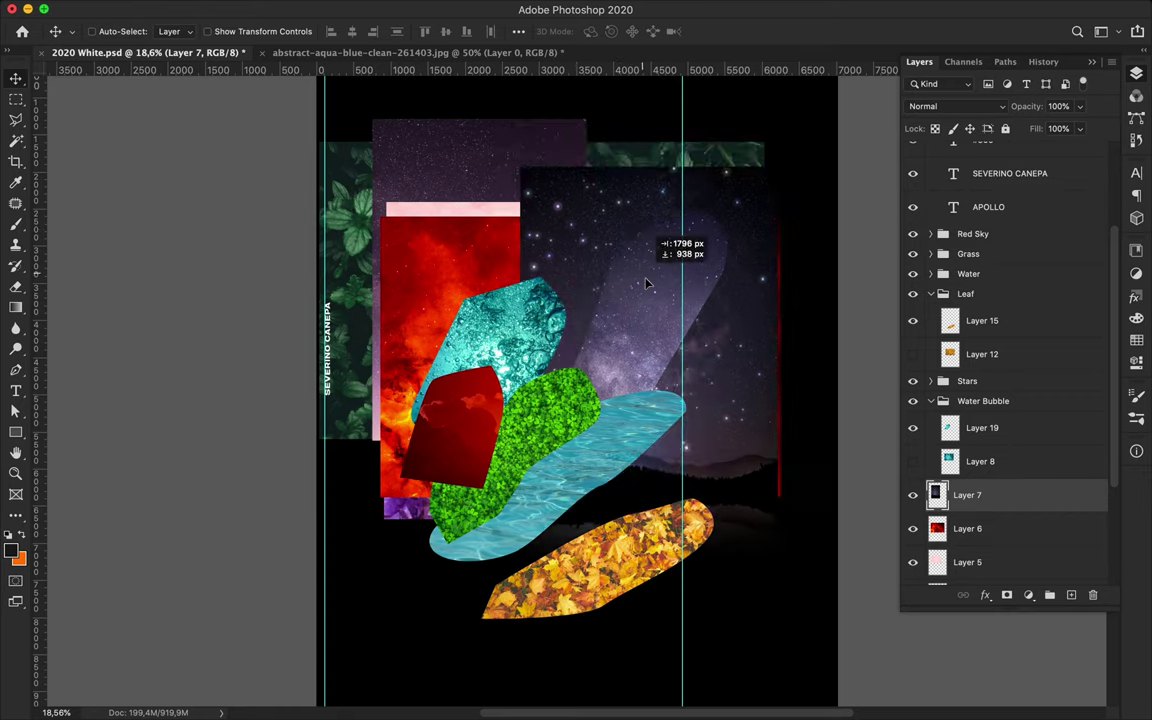
key(ctrl+g)
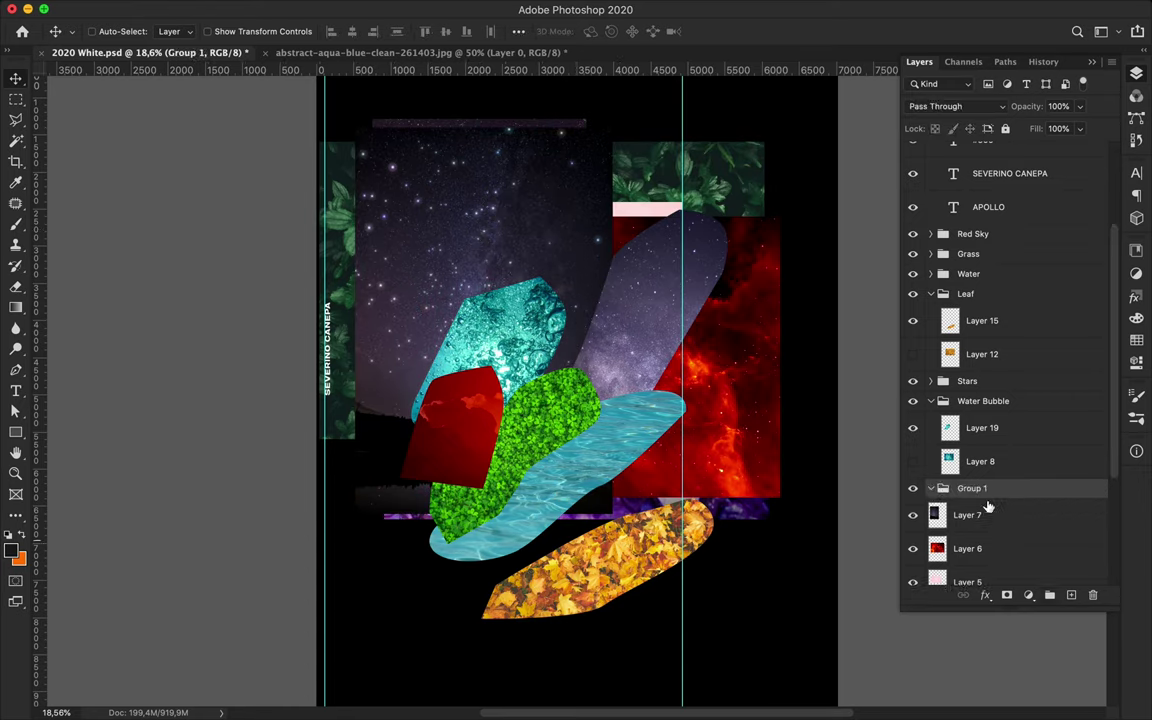
click(988, 514)
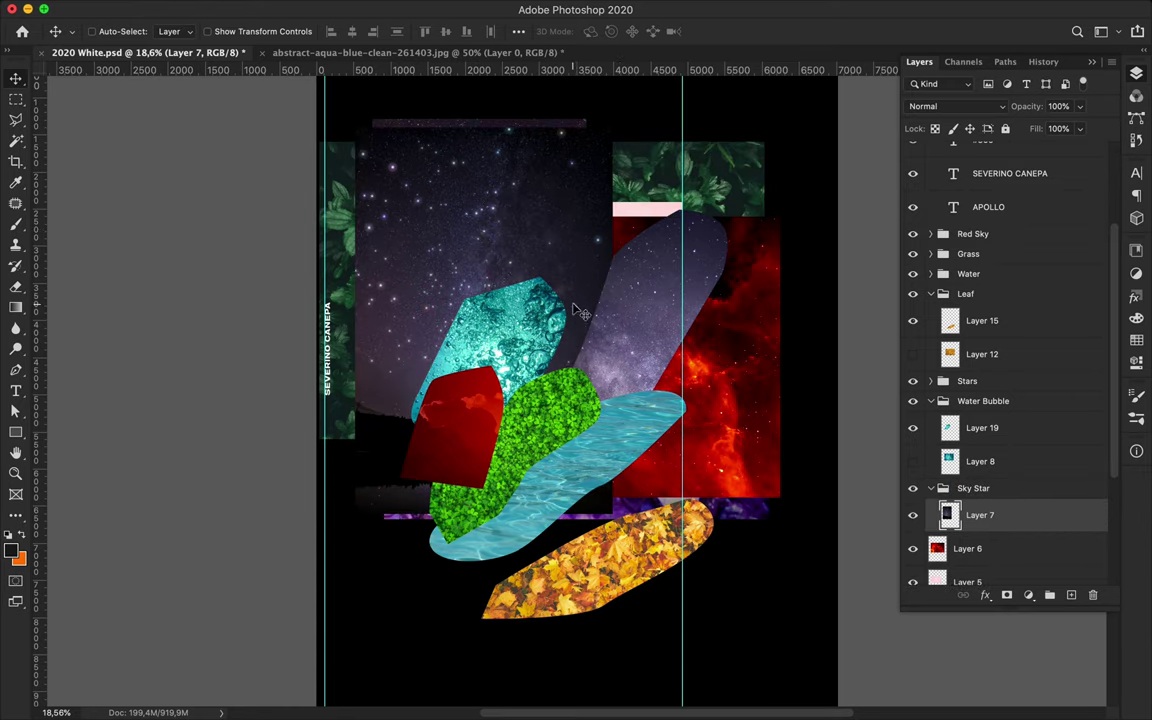
Cut a starry sweep onto its own layer, move it near the leaves, and hide the original
key(p)
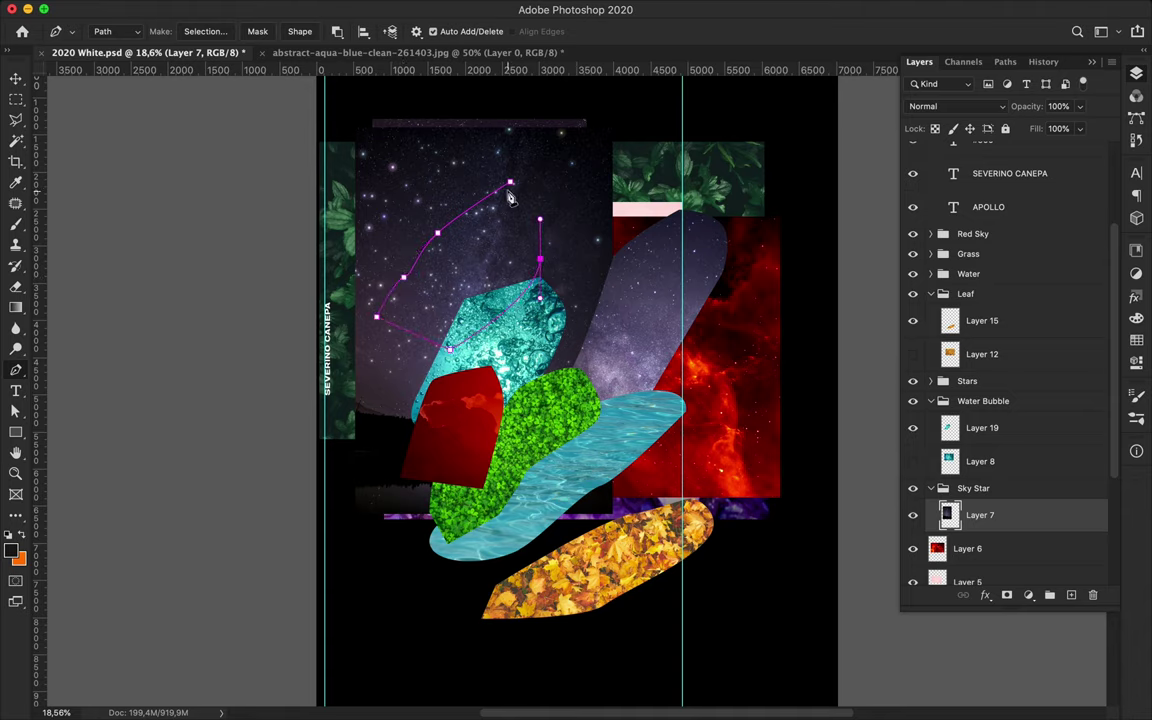
right_click(463, 215)
click(580, 243)
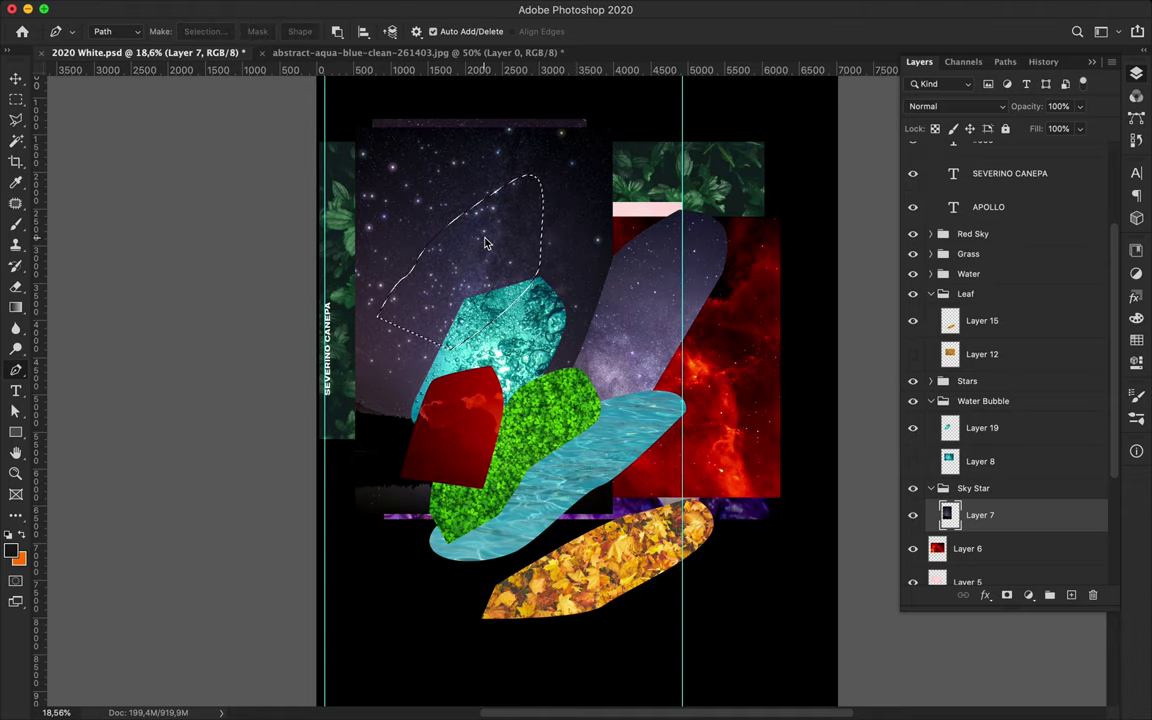
key(ctrl+j)
key(v)
drag(485, 243, 645, 455)
click(474, 213)
click(912, 548)
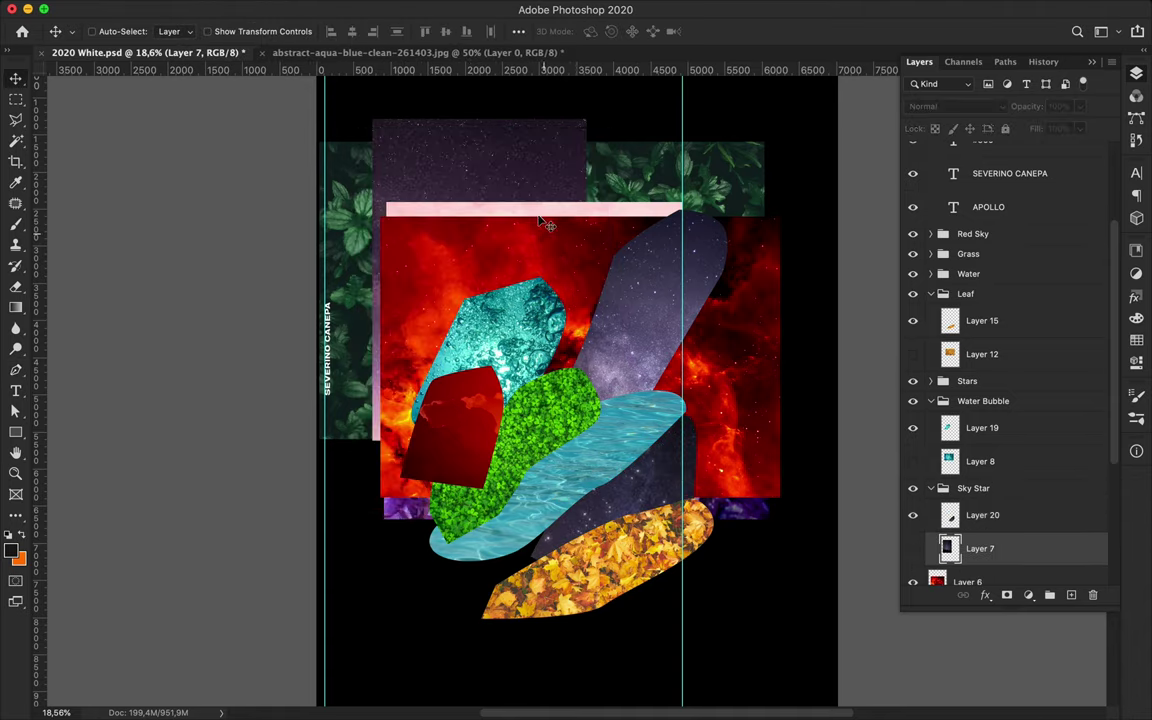
Trace a red nebula blob on the red sky photo and copy it to a new layer
drag(537, 288, 527, 200)
key(p)
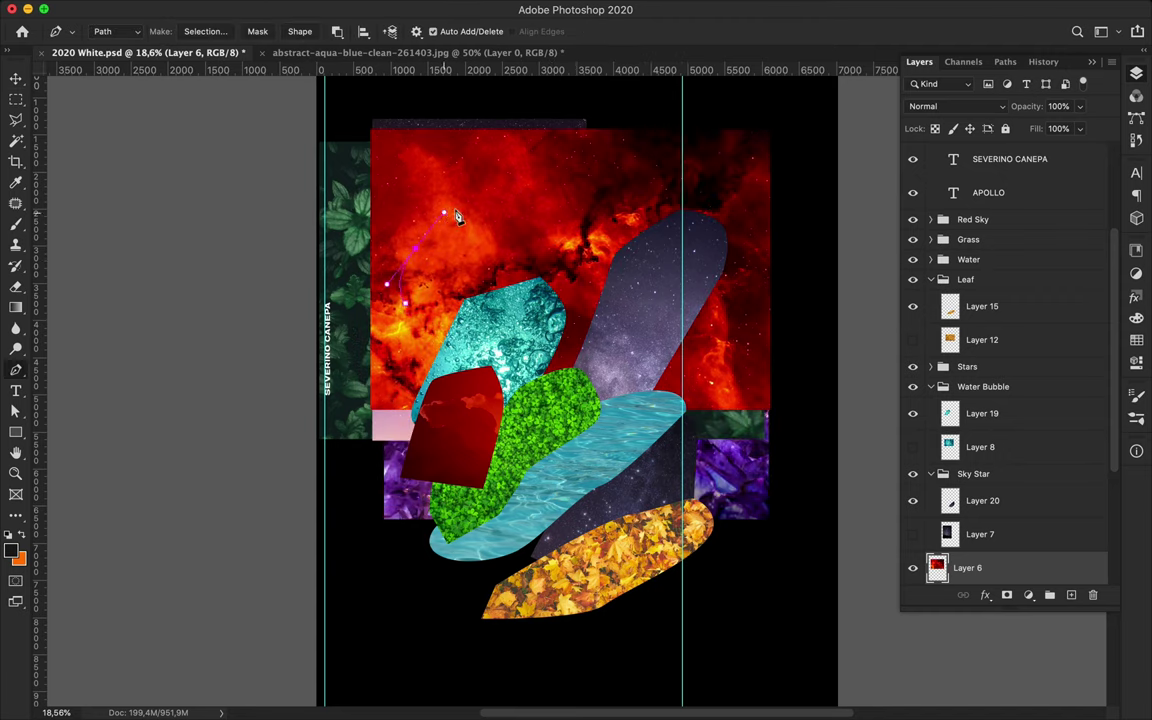
drag(565, 325, 462, 350)
key(ctrl+Return)
key(ctrl+j)
scroll(975, 455, down, 4)
Group the red cut-out with its photo as Red Space, hide the photo, and position the blob
shift+click(975, 450)
key(ctrl+g)
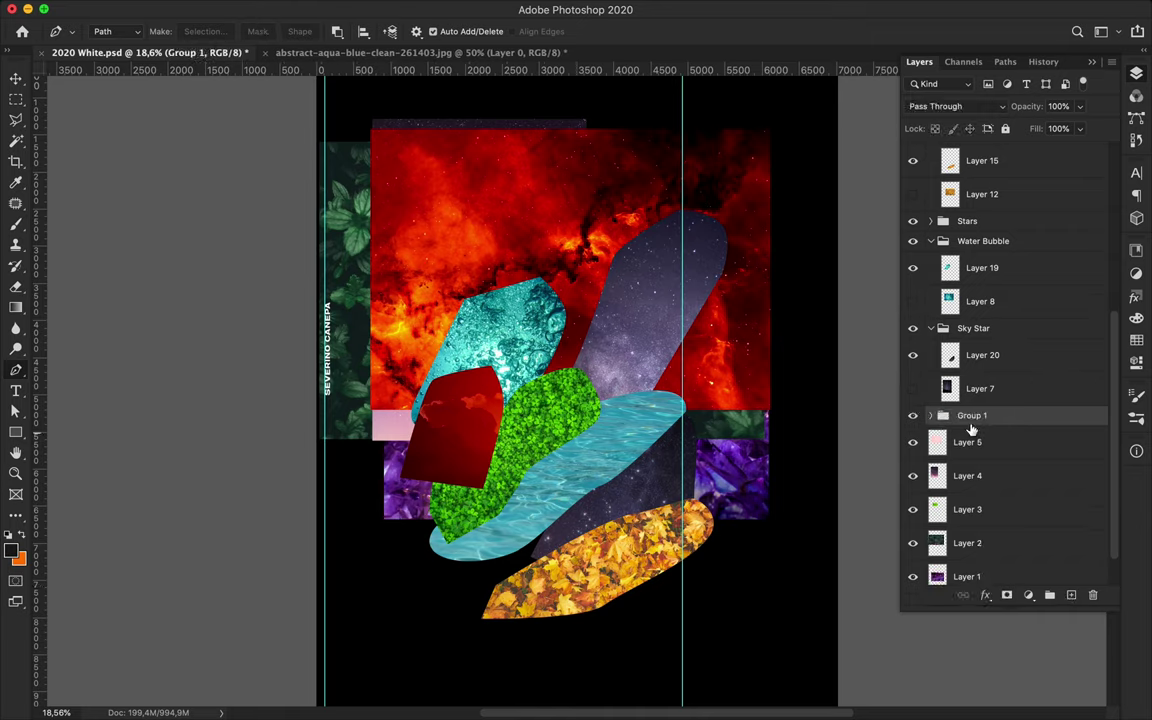
text(Space)
key(Return)
click(931, 415)
click(912, 475)
key(v)
mouse_move(492, 80)
mouse_down()
mouse_move(537, 371)
mouse_move(722, 348)
mouse_up()
Move the pink cloud photo up-left and group it as Pink Cloud
click(967, 509)
drag(520, 262, 487, 200)
key(ctrl+g)
text(Cloud)
key(Return)
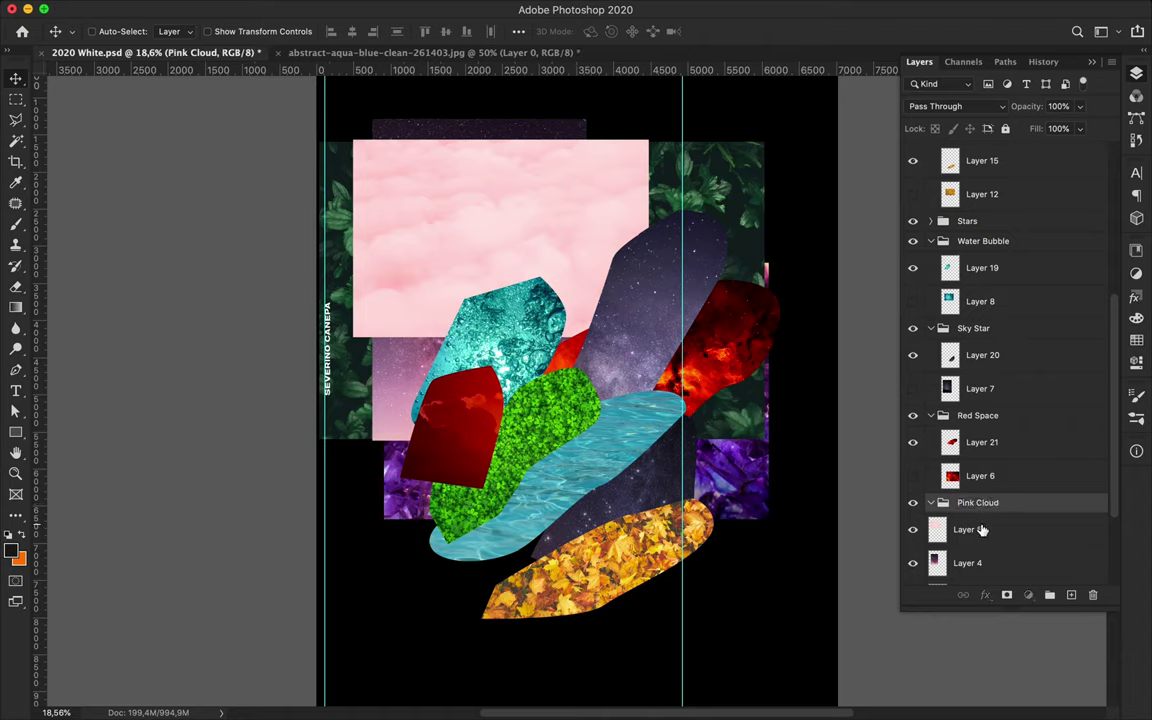
Cut a pink cloud shape onto a new layer, move it down-right, and hide the photo
click(967, 529)
key(p)
click(413, 268)
drag(498, 202, 522, 198)
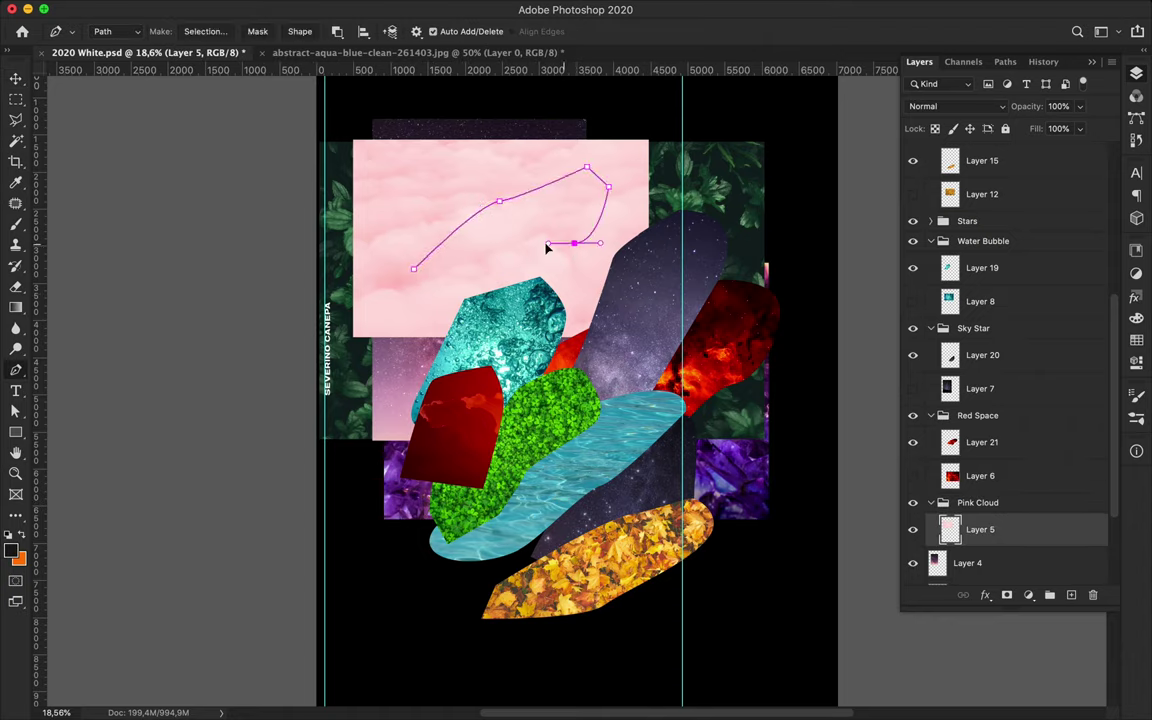
click(205, 31)
key(Return)
key(ctrl+j)
key(v)
mouse_move(490, 228)
mouse_down()
mouse_move(728, 446)
mouse_move(733, 411)
mouse_up()
click(913, 563)
click(931, 502)
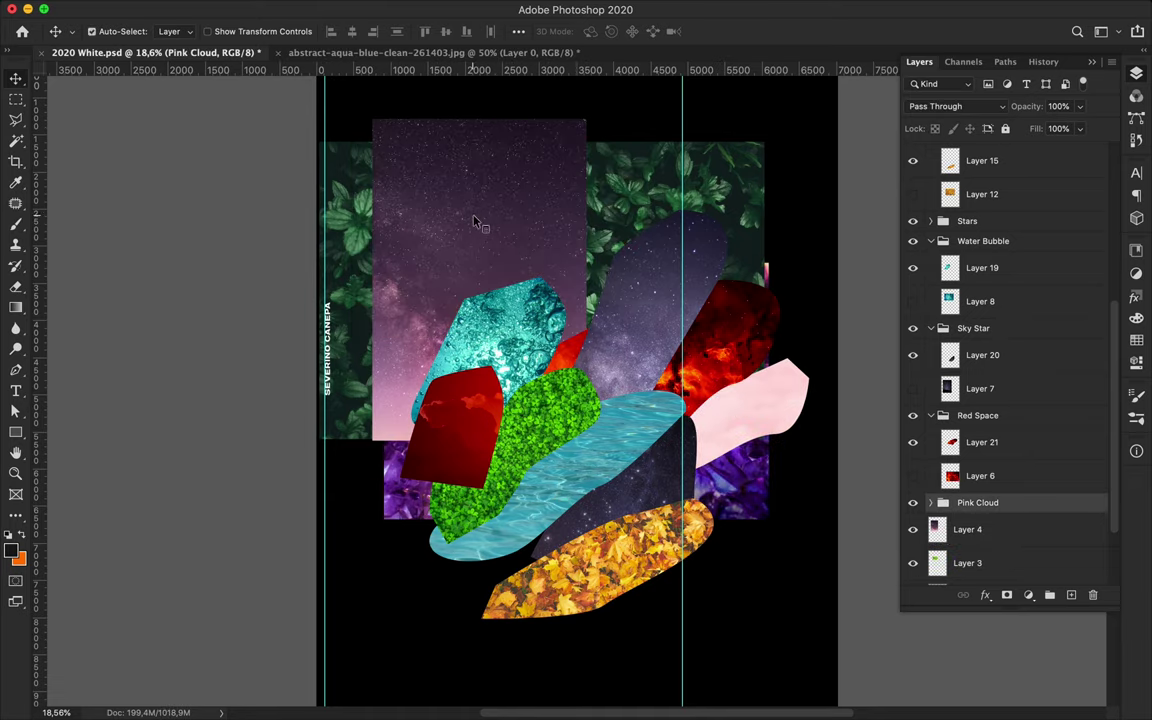
Move the galaxy photo up-left and rotate it to landscape
drag(426, 193, 405, 150)
key(ctrl+t)
drag(340, 388, 615, 350)
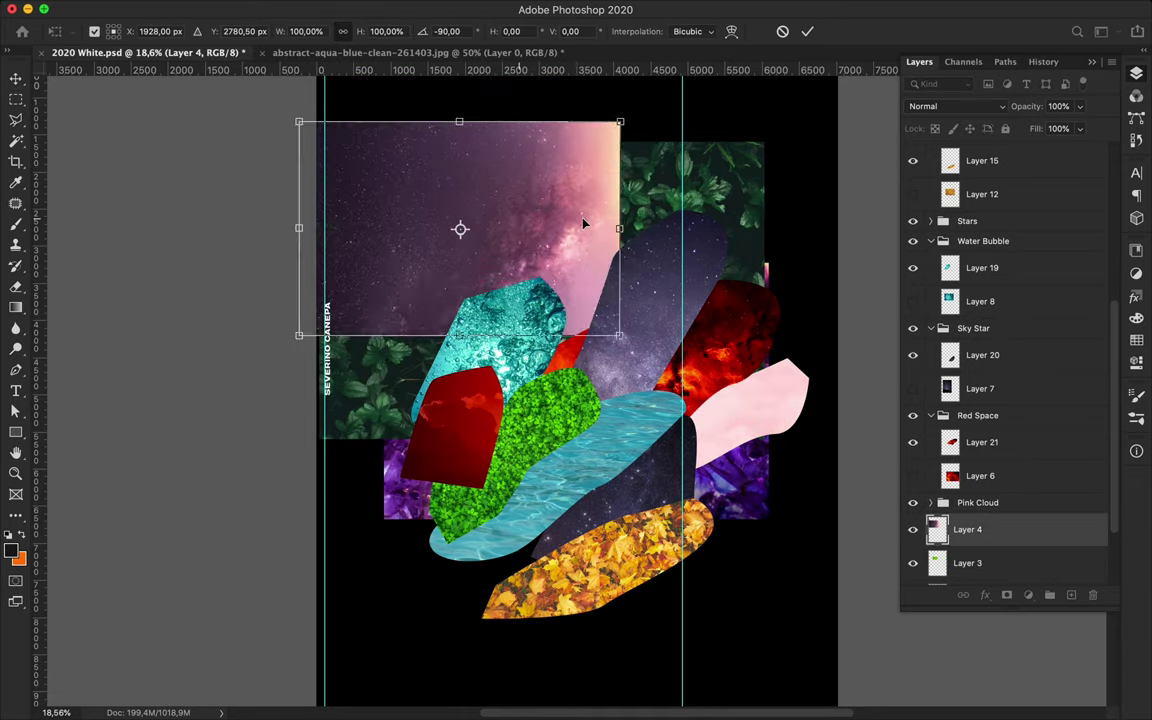
drag(462, 224, 514, 219)
key(Return)
Cut a galaxy shape, group it as 'Stars', hide the photo, and move it to the bottom
key(p)
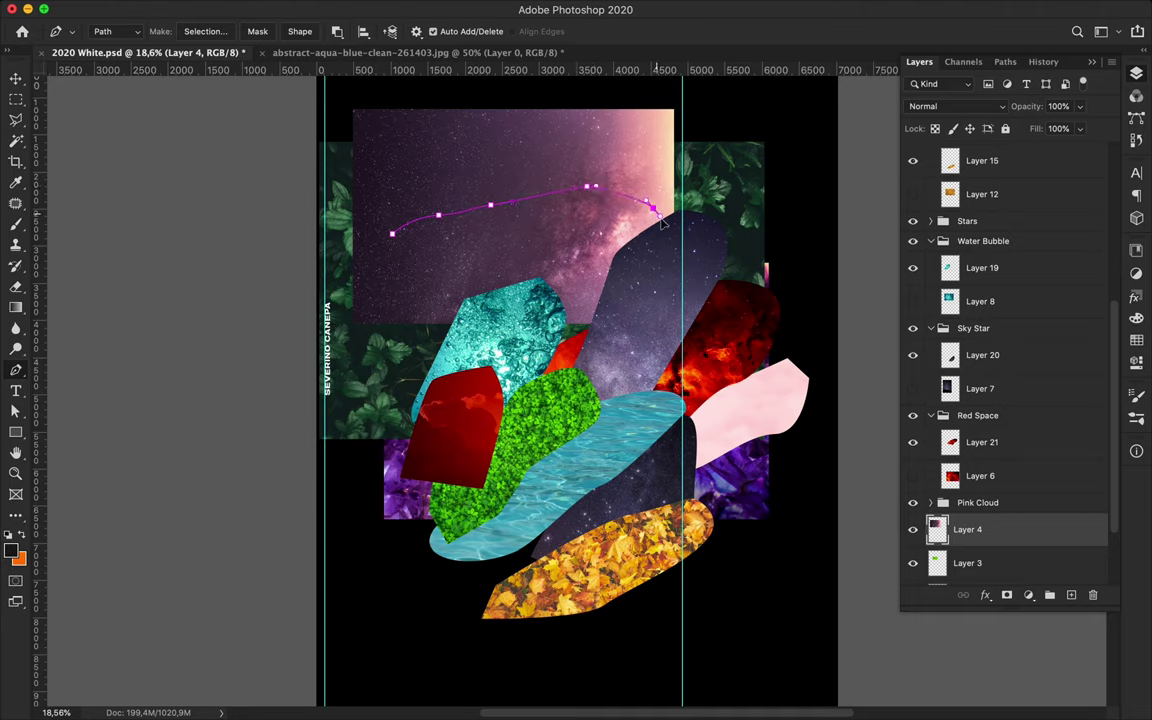
click(205, 31)
key(Return)
key(ctrl+j)
key(ctrl+g)
text(s)
key(Return)
click(931, 442)
click(912, 503)
key(v)
mouse_move(541, 240)
mouse_down()
mouse_move(568, 597)
mouse_move(612, 629)
mouse_up()
Cut a bright green leaf shape from its photo onto a new layer
ctrl+click(494, 249)
key(p)
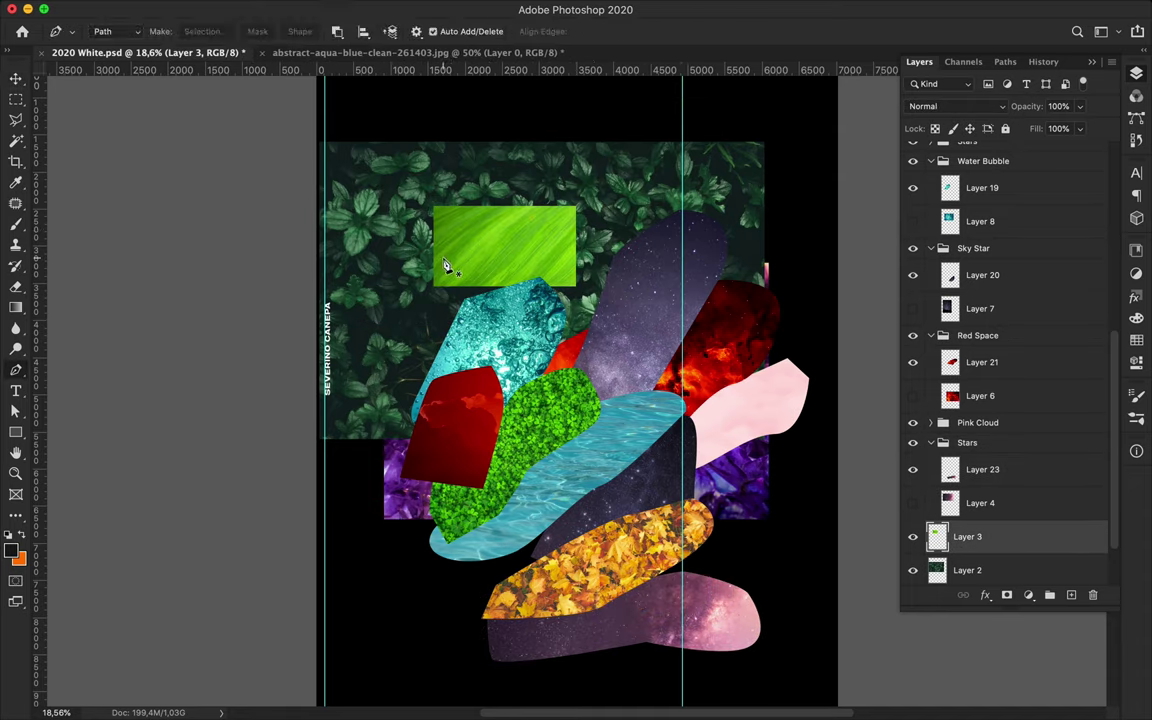
click(435, 257)
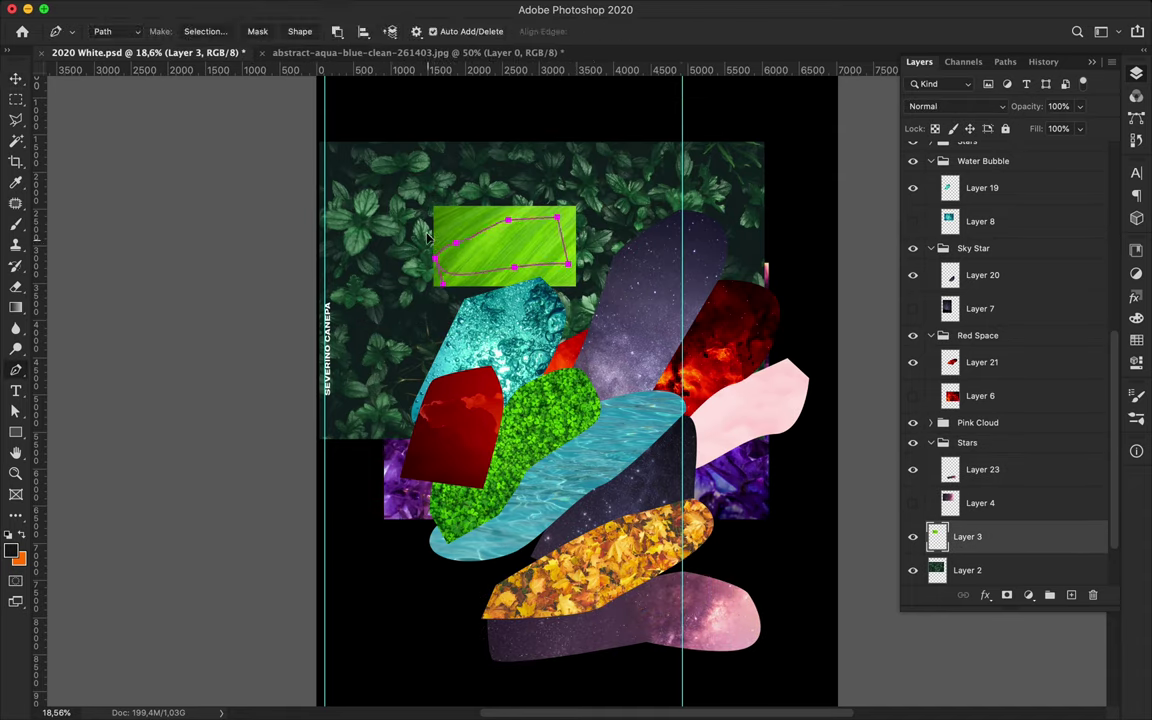
click(210, 33)
key(Return)
key(ctrl+j)
key(v)
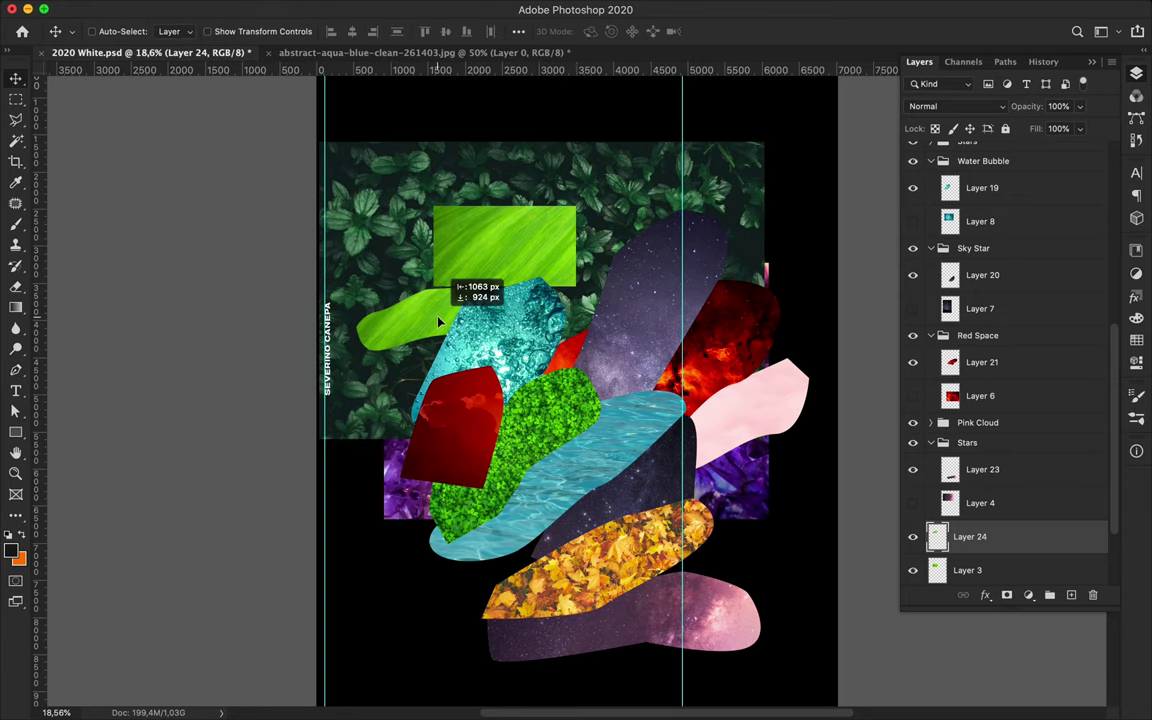
drag(520, 250, 506, 258)
Hide the green leaf photo and group it with the cut-out as 'Leaf'
click(967, 570)
click(912, 570)
click(1049, 595)
double_click(965, 435)
text(Leaf)
key(Return)
click(967, 530)
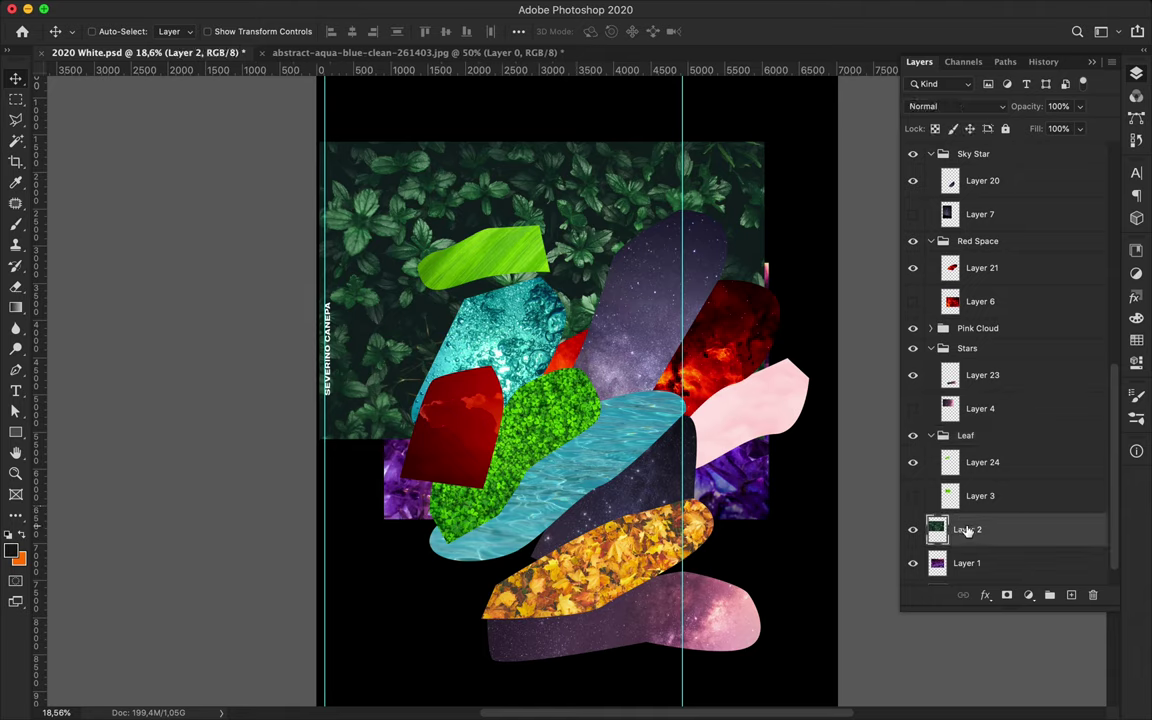
key(p)
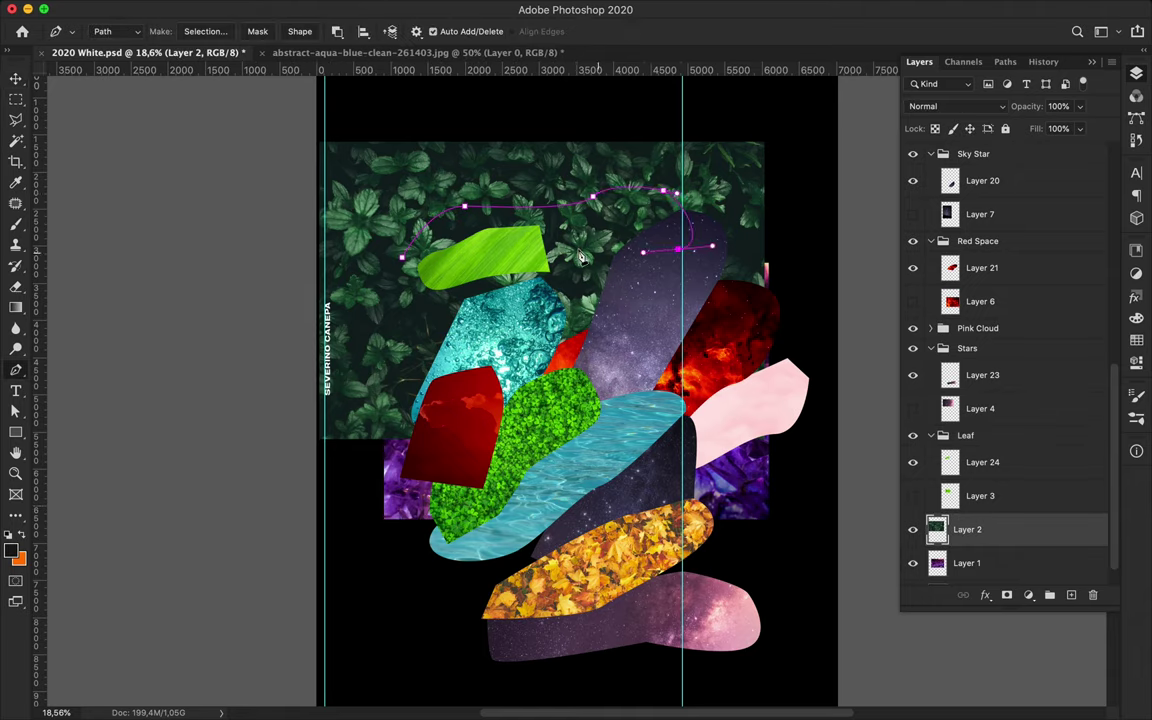
Cut the dark green leaf shape, move it down, and group it as 'Dark Green Leaf'
key(ctrl+Return)
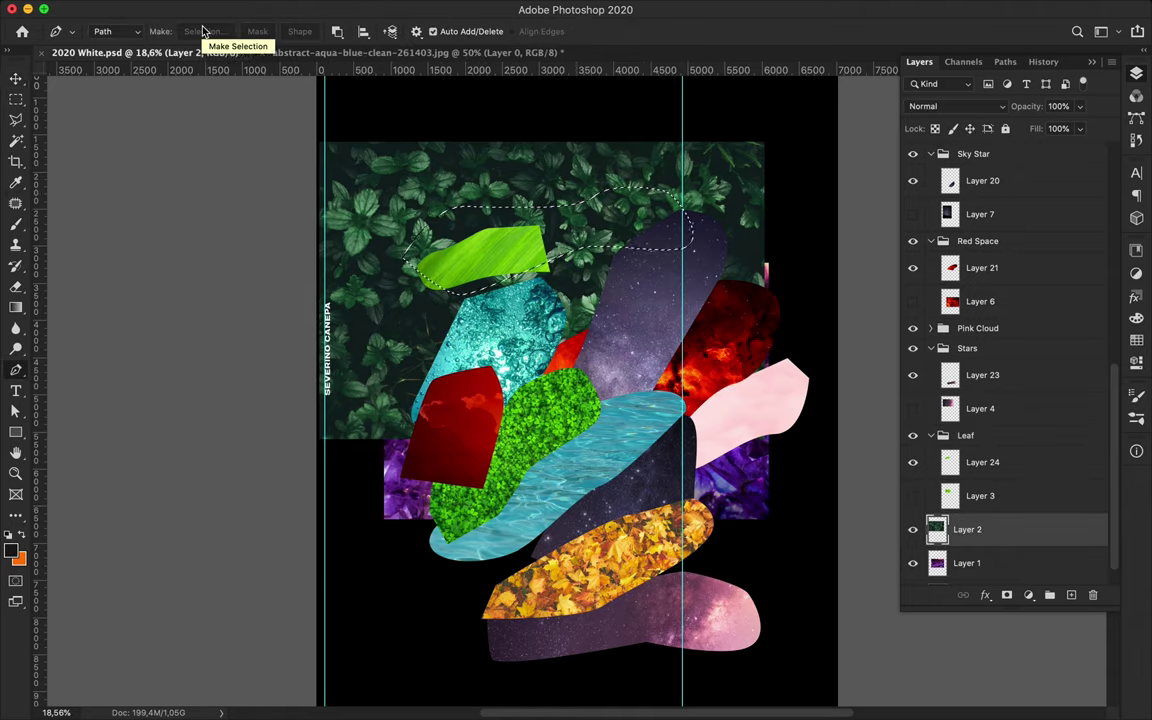
key(ctrl+j)
key(v)
drag(536, 272, 576, 560)
key(ctrl+t)
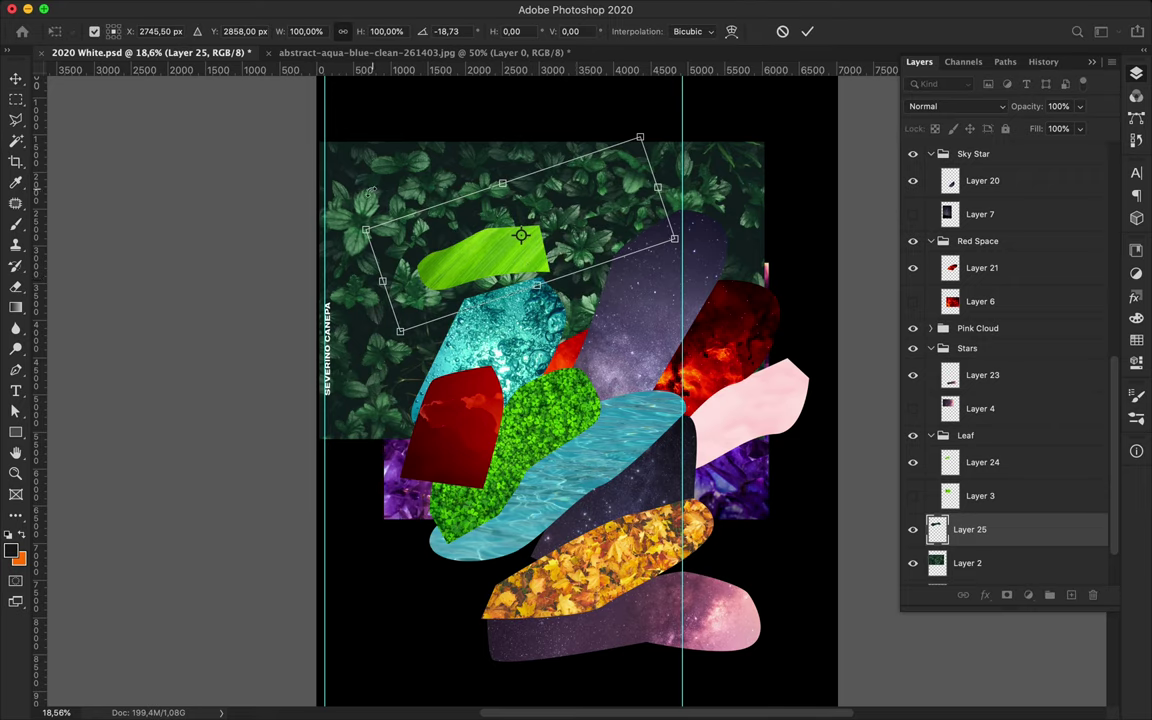
key(Escape)
scroll(1000, 450, down, 1)
shift+click(975, 500)
key(ctrl+g)
double_click(970, 508)
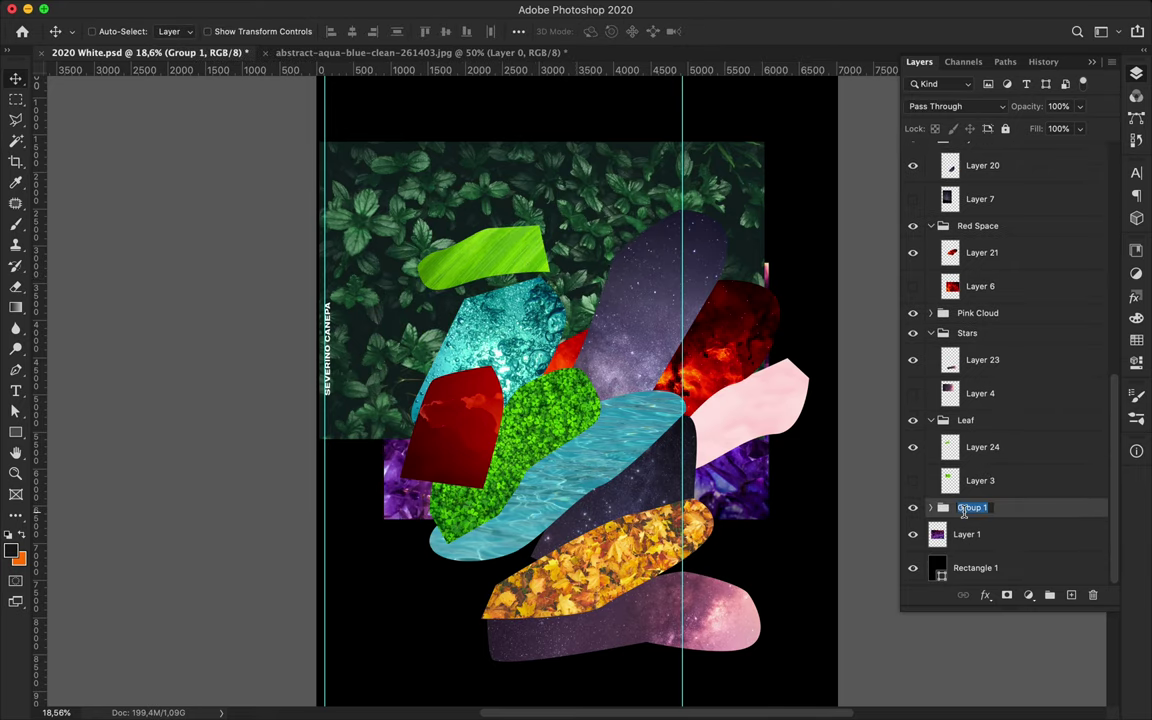
text(af)
key(Return)
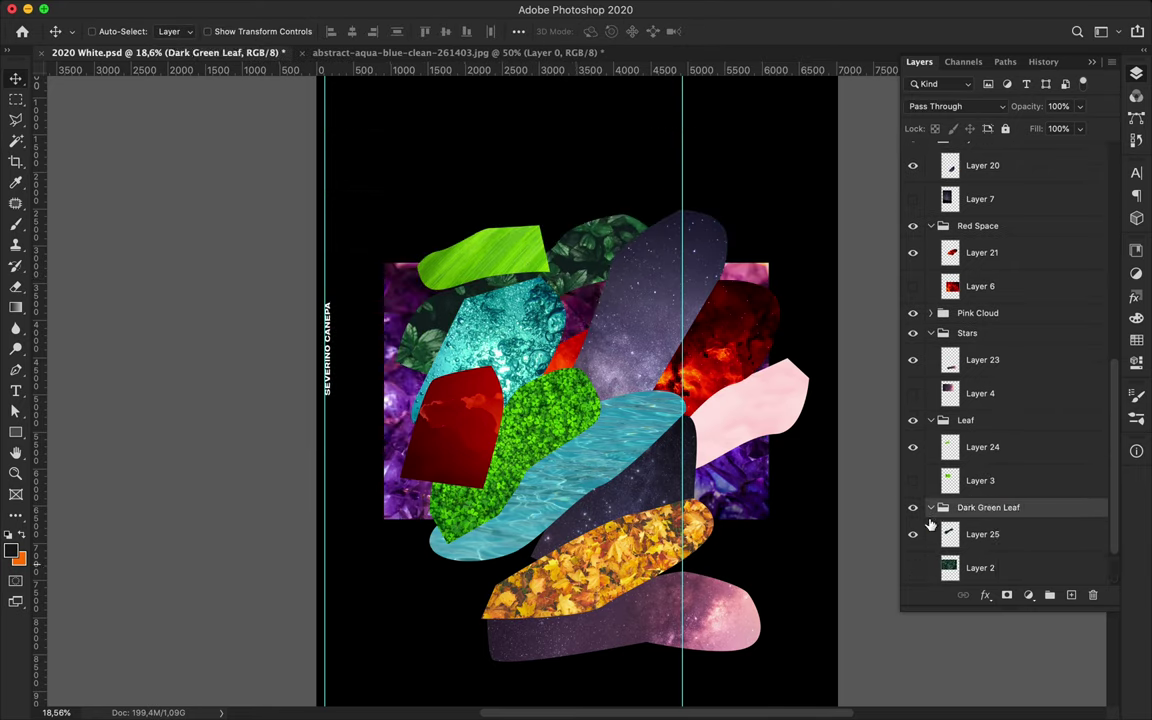
Move the purple gem photo up and cut a gem strip onto a new layer
click(370, 376)
drag(370, 376, 339, 180)
scroll(339, 180, up, 3)
key(p)
click(388, 310)
click(499, 259)
click(638, 238)
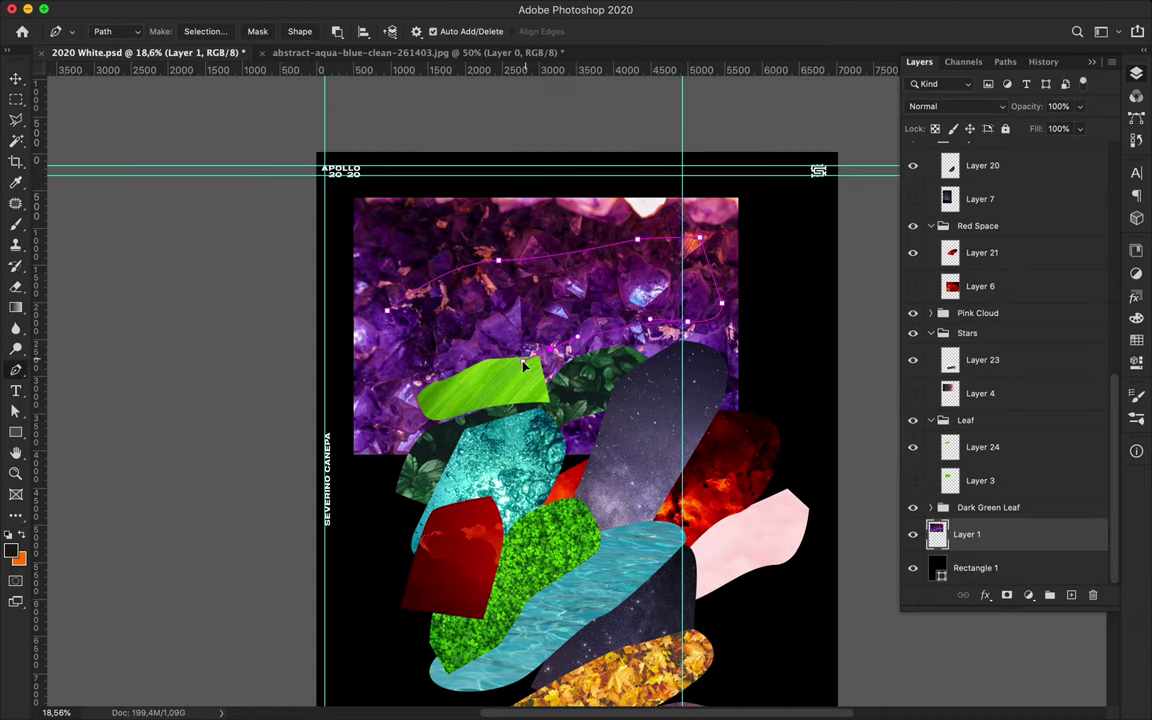
click(205, 31)
key(Return)
key(ctrl+j)
key(v)
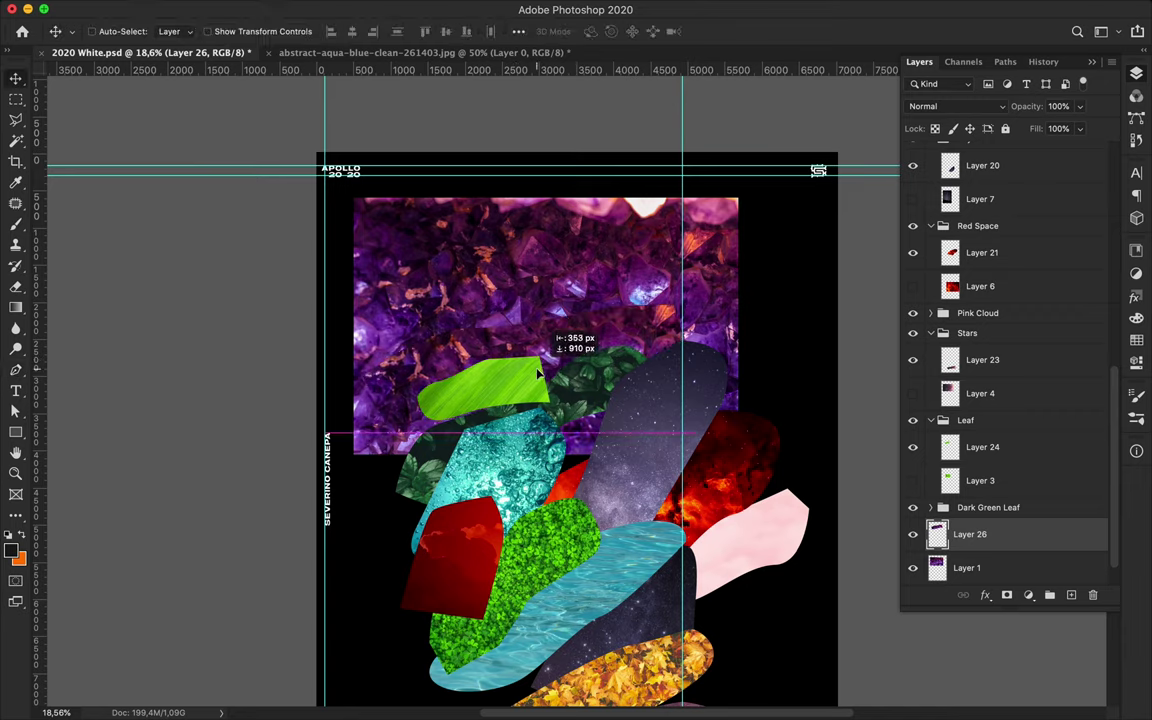
Group the gem cut-out with its photo as 'Gem' and hide the photo
shift+click(970, 568)
click(1050, 596)
key(Return)
click(931, 541)
click(912, 534)
scroll(597, 372, down, 3)
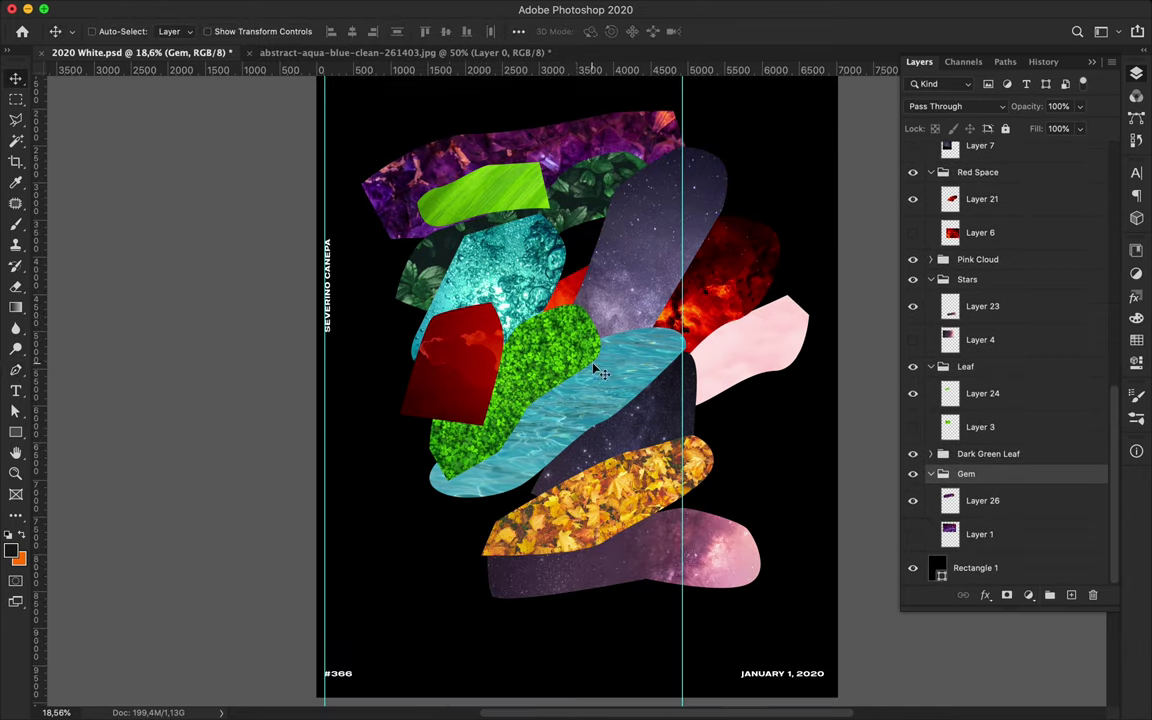
Rotate the tall galaxy shape clockwise
click(647, 273)
key(ctrl+t)
drag(690, 140, 705, 293)
key(Return)
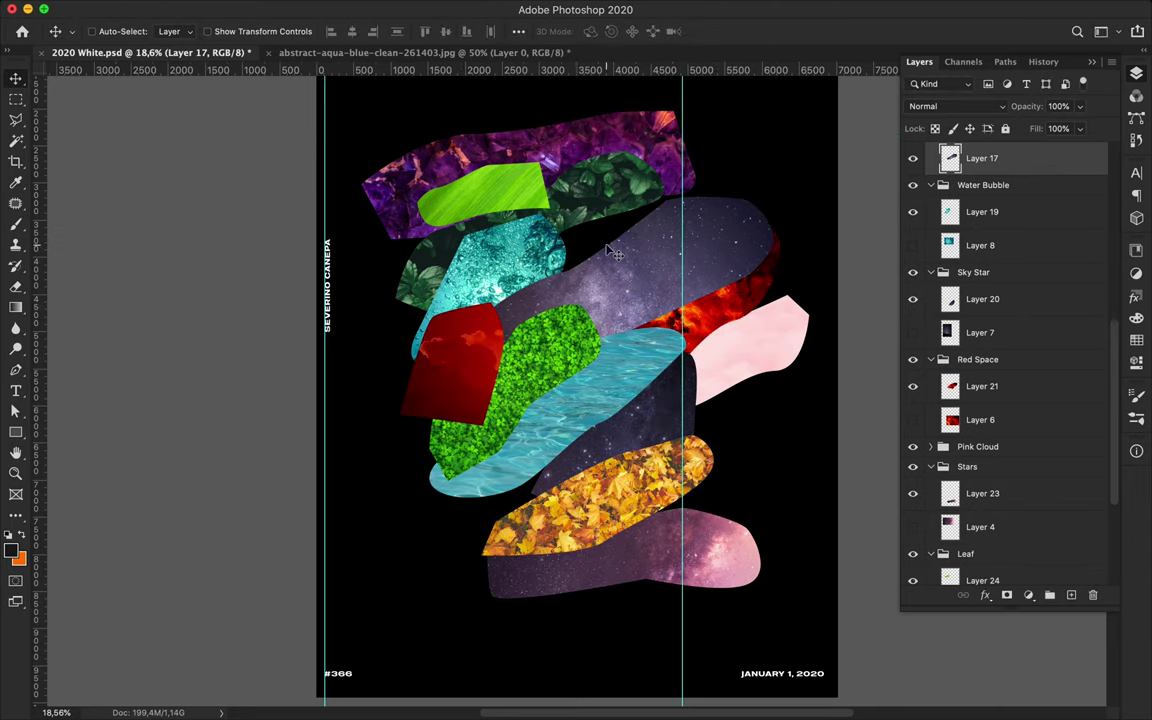
Trace a rounded outline across the middle of the collage as a selection
scroll(613, 253, up, 2)
key(p)
click(460, 307)
drag(520, 256, 591, 258)
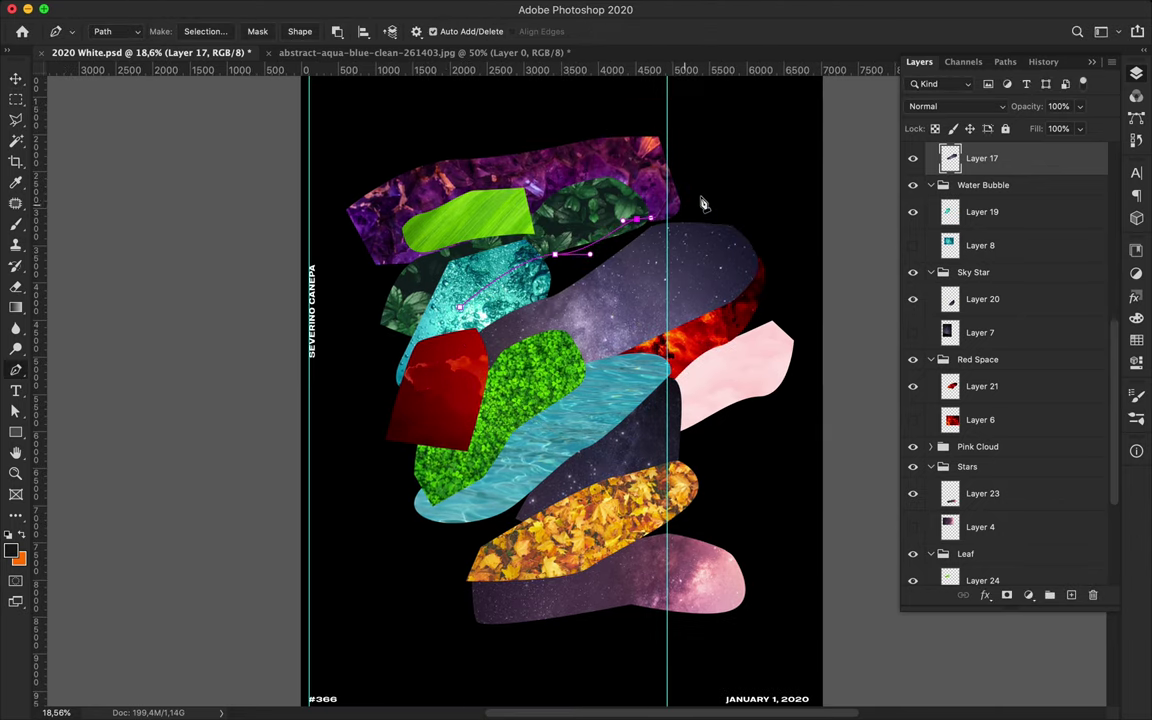
click(205, 31)
Paint the selection yellow #eae317 on a new layer, deselect, and nudge it up-right
click(617, 278)
key(ctrl+shift+alt+n)
key(b)
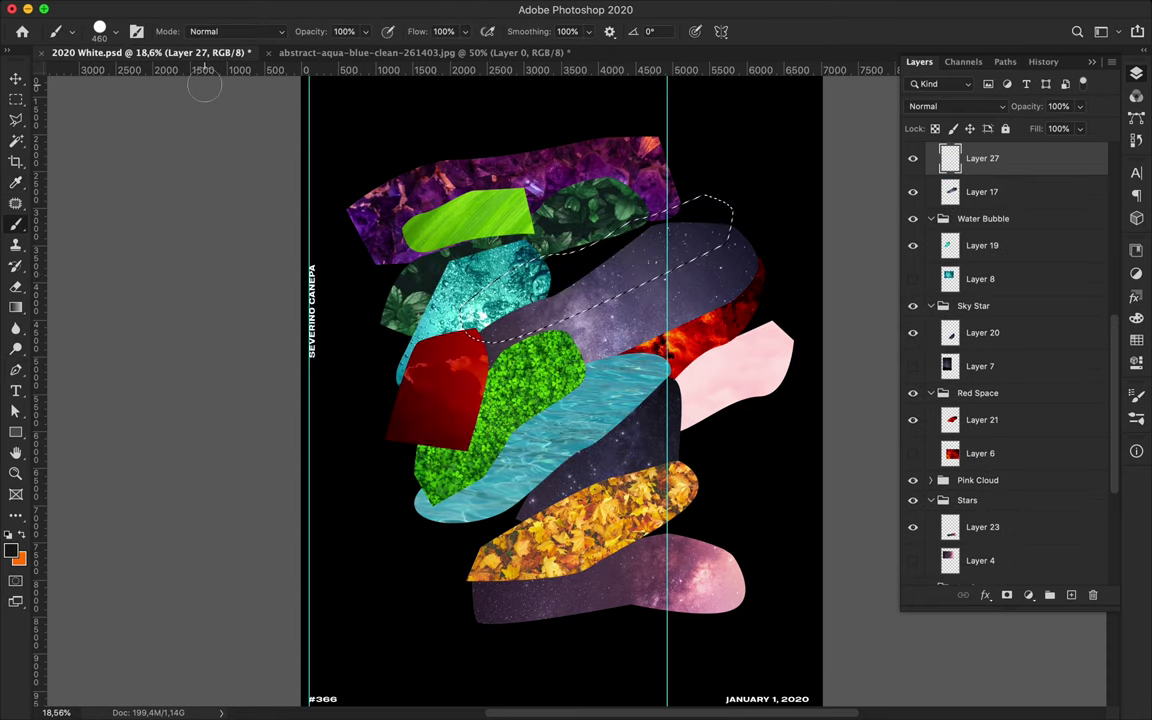
key(i)
click(12, 549)
click(915, 240)
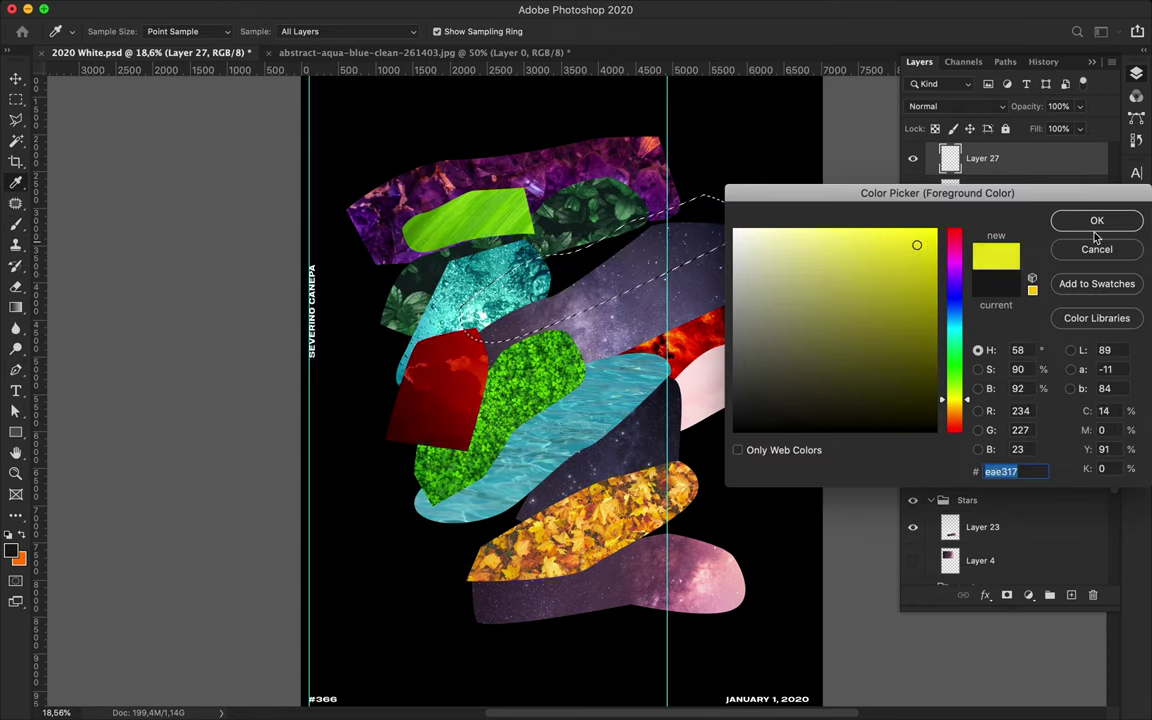
key(Return)
key(b)
drag(470, 310, 585, 245)
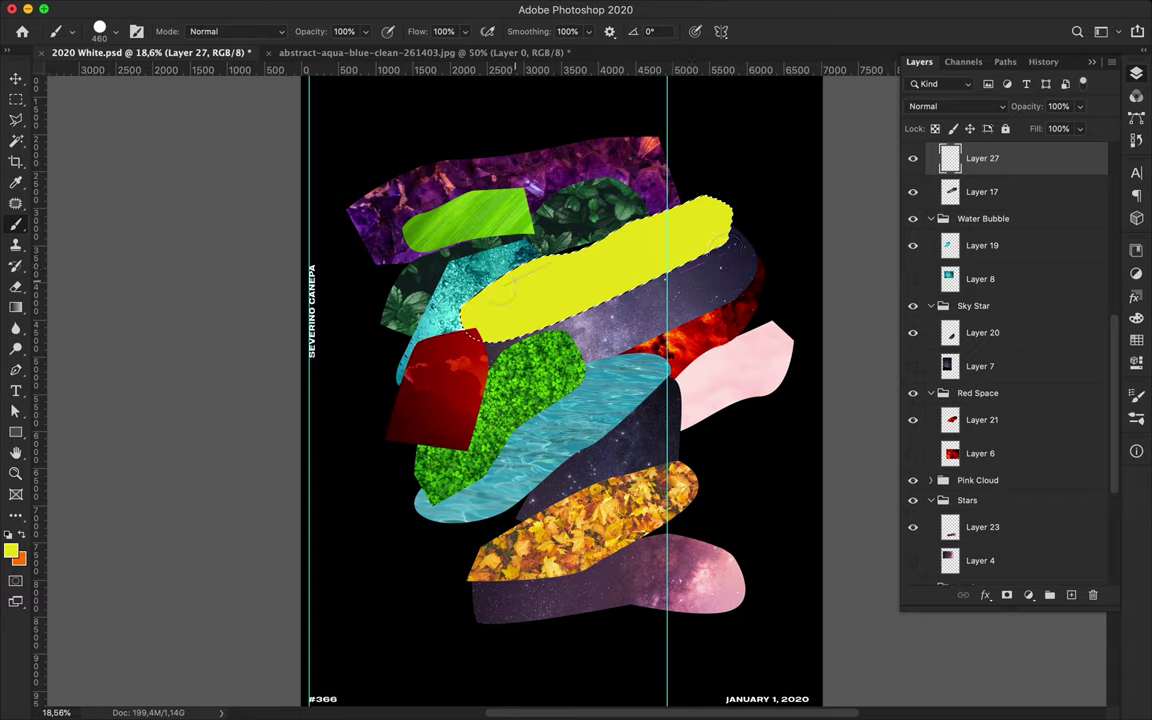
key(v)
key(ctrl+d)
drag(576, 275, 589, 263)
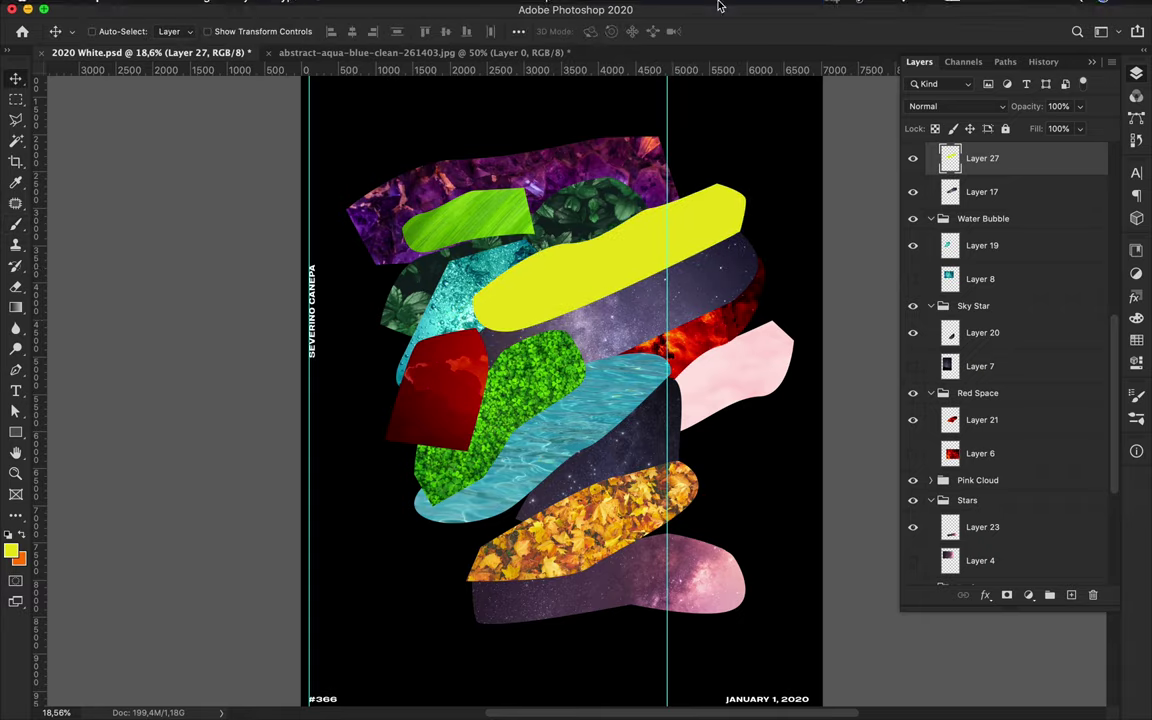